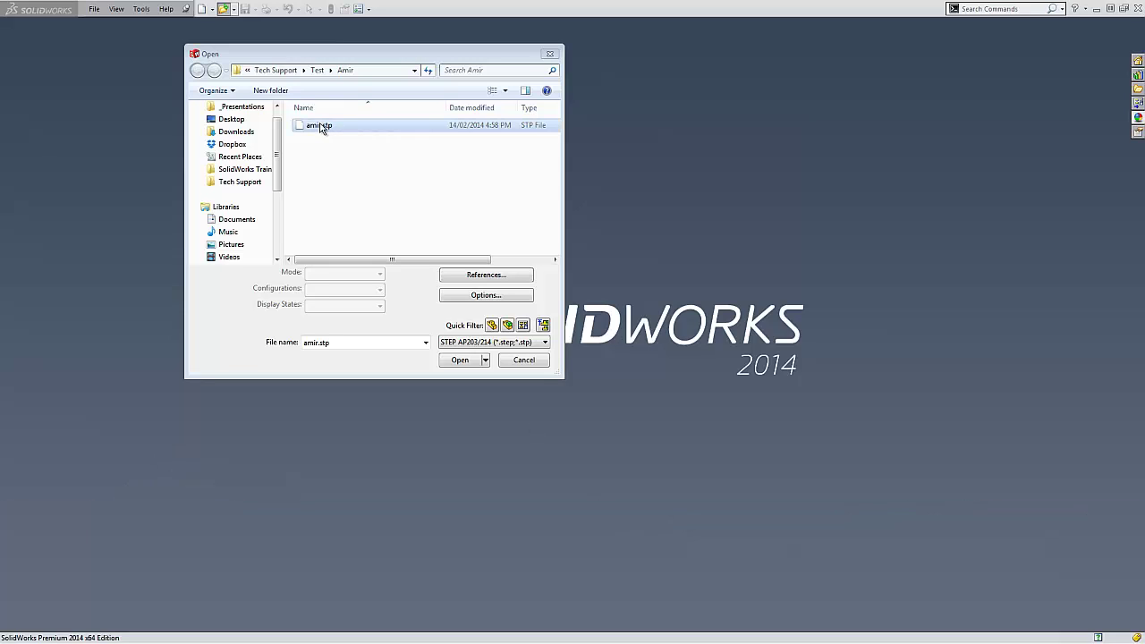
Step: Import amir.stp as an assembly using the Assembly_IN and Part_IN templates
left_click(354, 130)
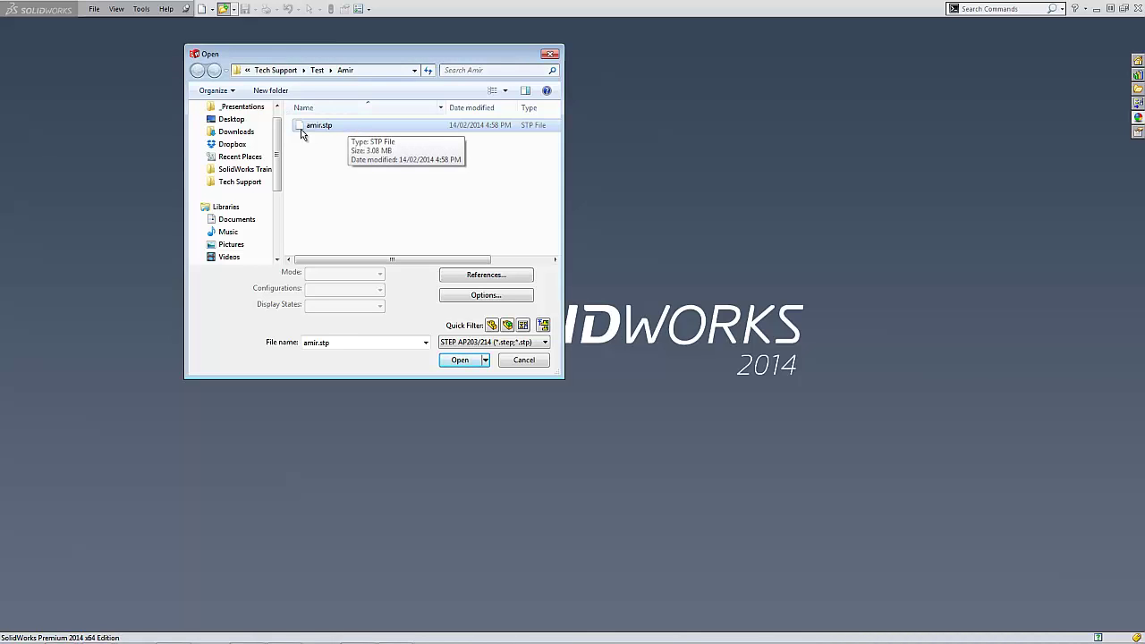
left_click(474, 362)
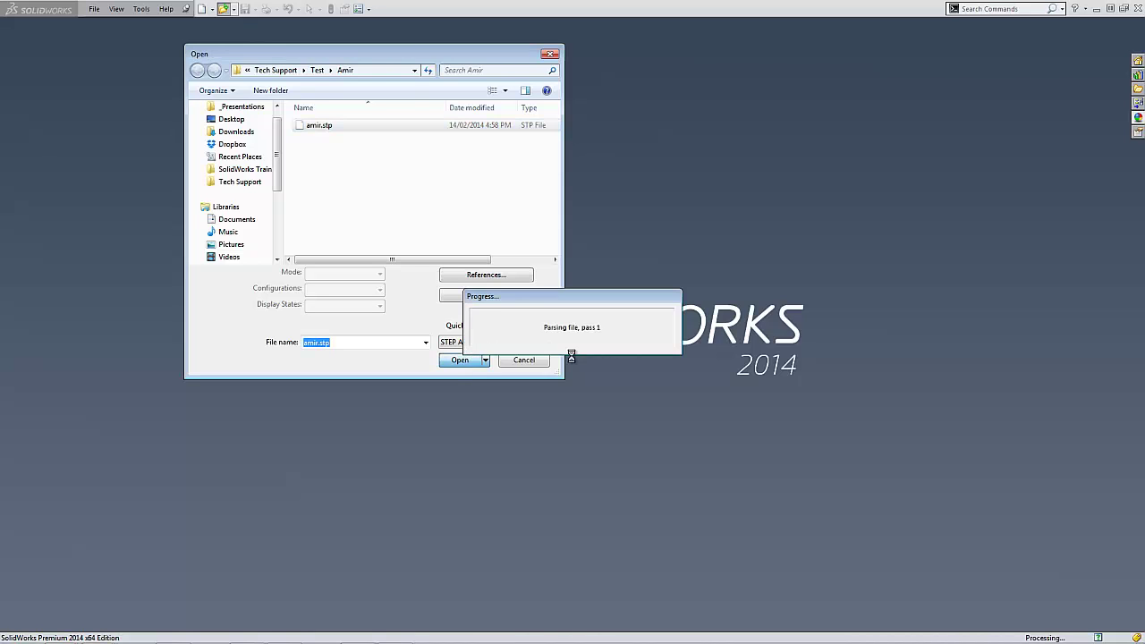
double_click(198, 125)
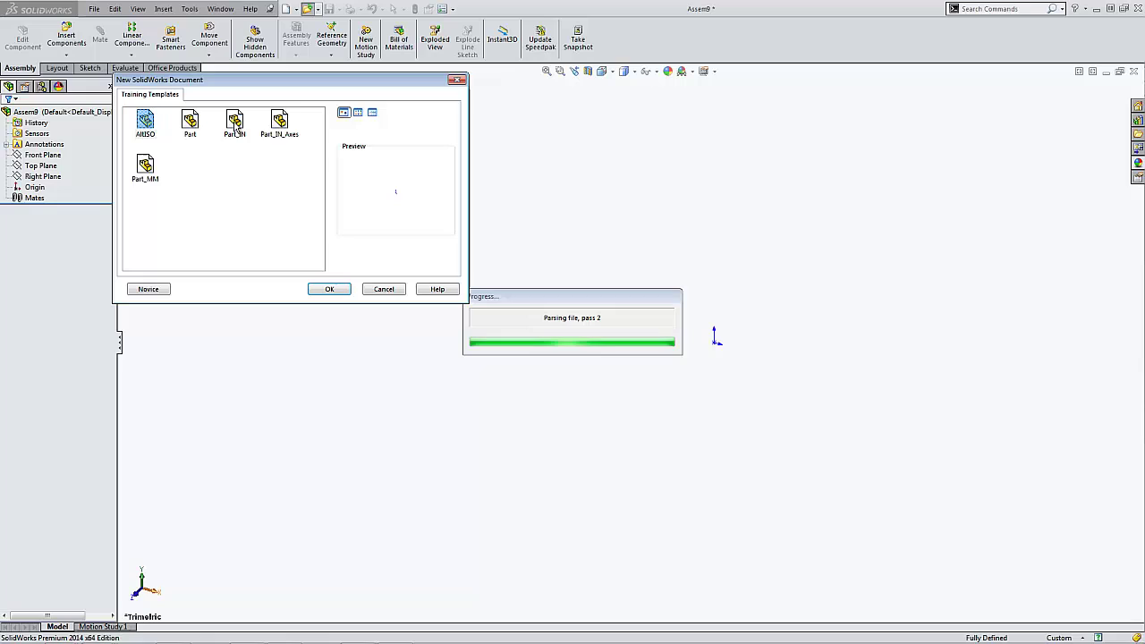
left_click(235, 127)
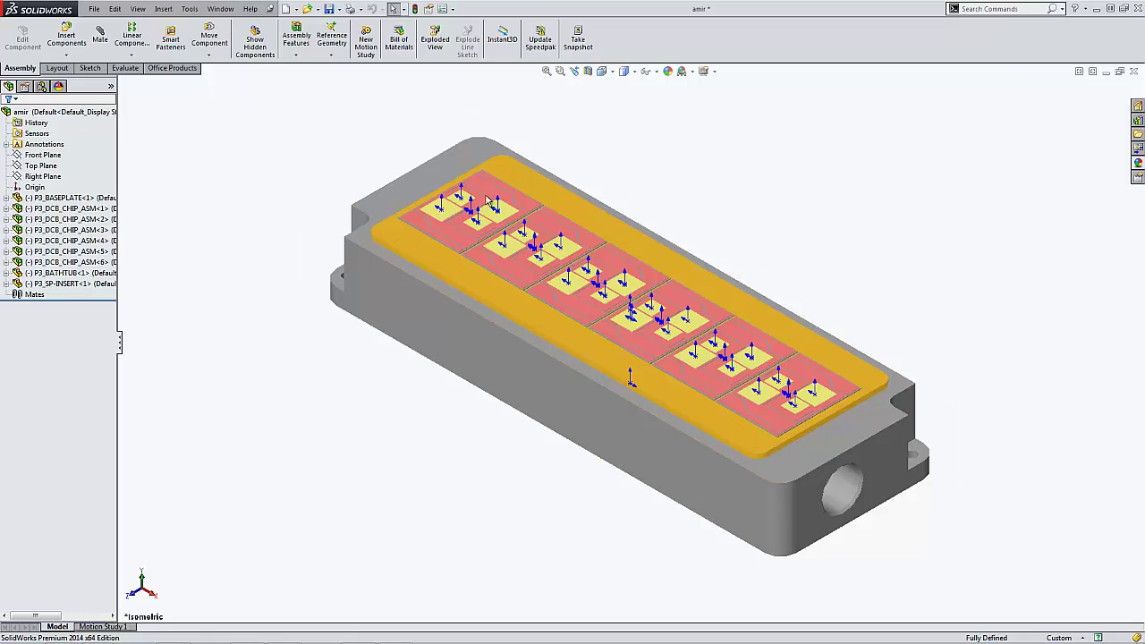
Step: Display the assembly shaded with edges, hide the triads, and open the bathtub part
left_click(634, 72)
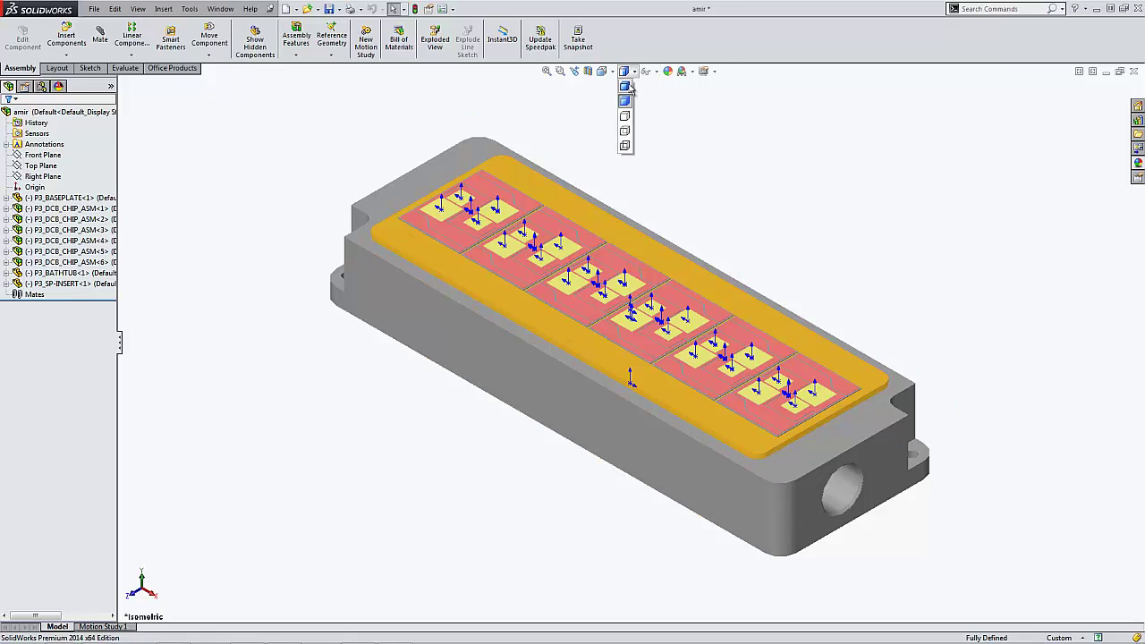
left_click(628, 85)
left_click(647, 72)
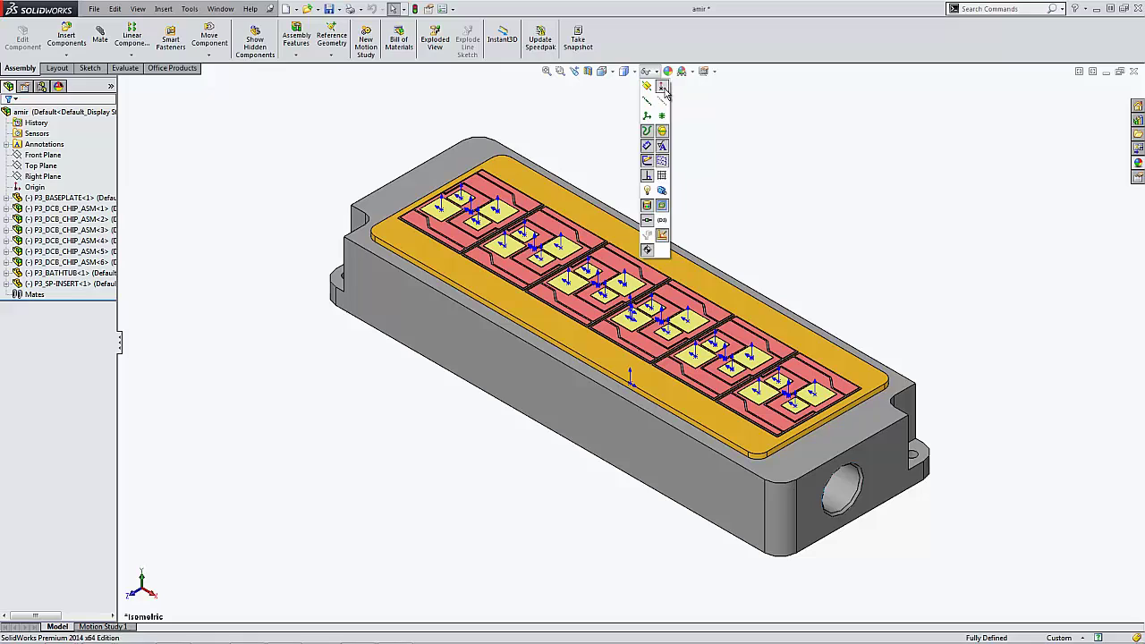
left_click(663, 88)
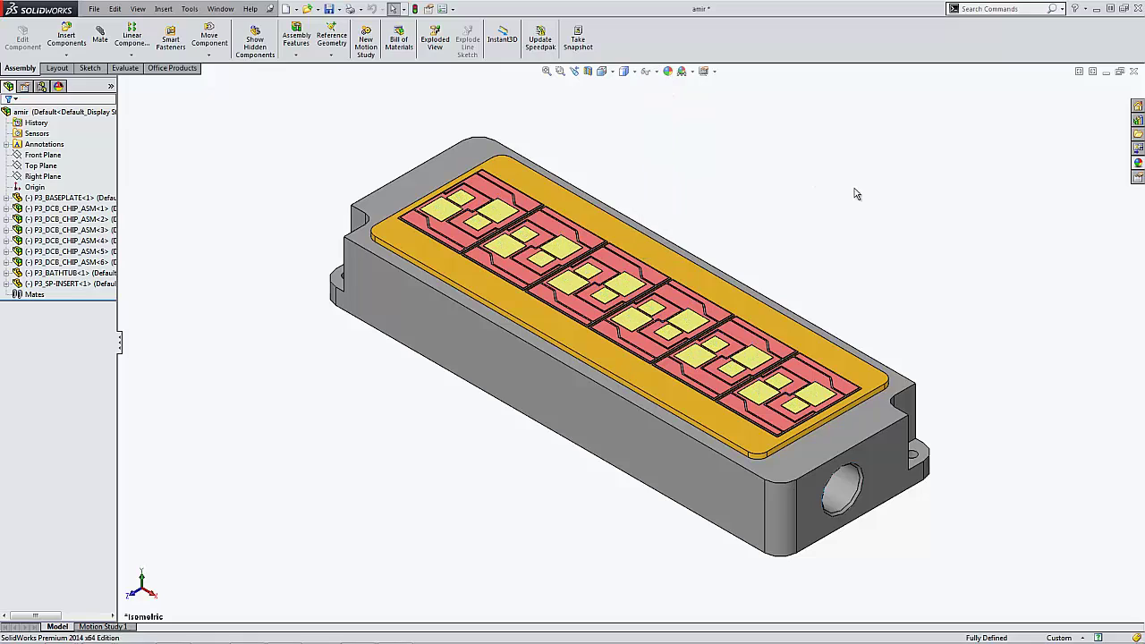
right_click(879, 461)
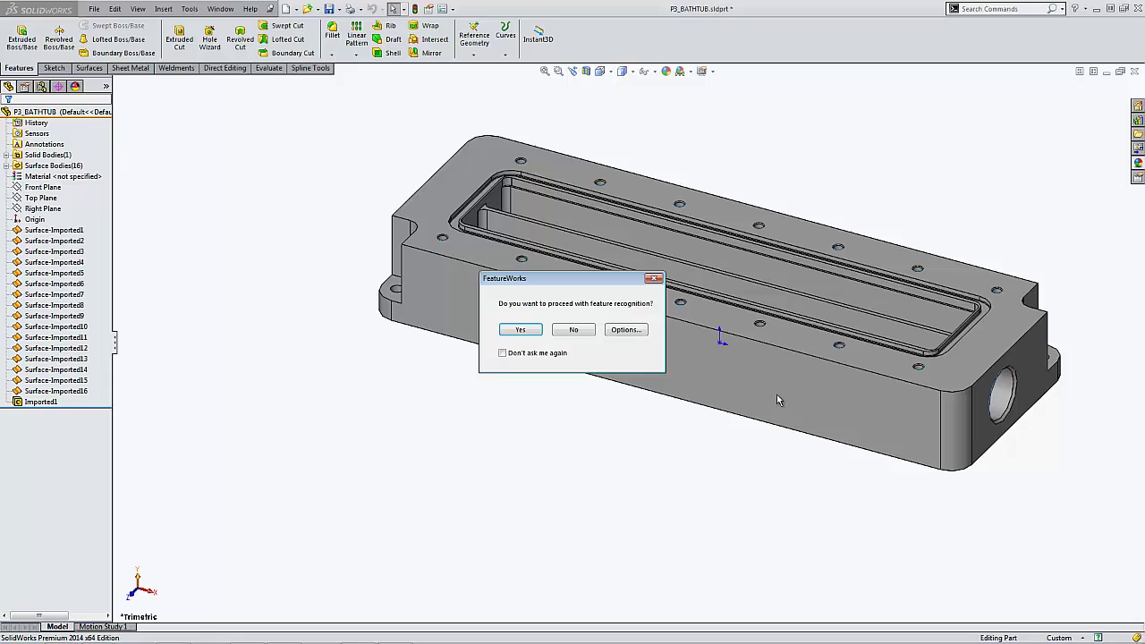
Step: Decline FeatureWorks recognition and select the bathtub's Imported1 solid body
left_click(583, 330)
left_click(29, 232)
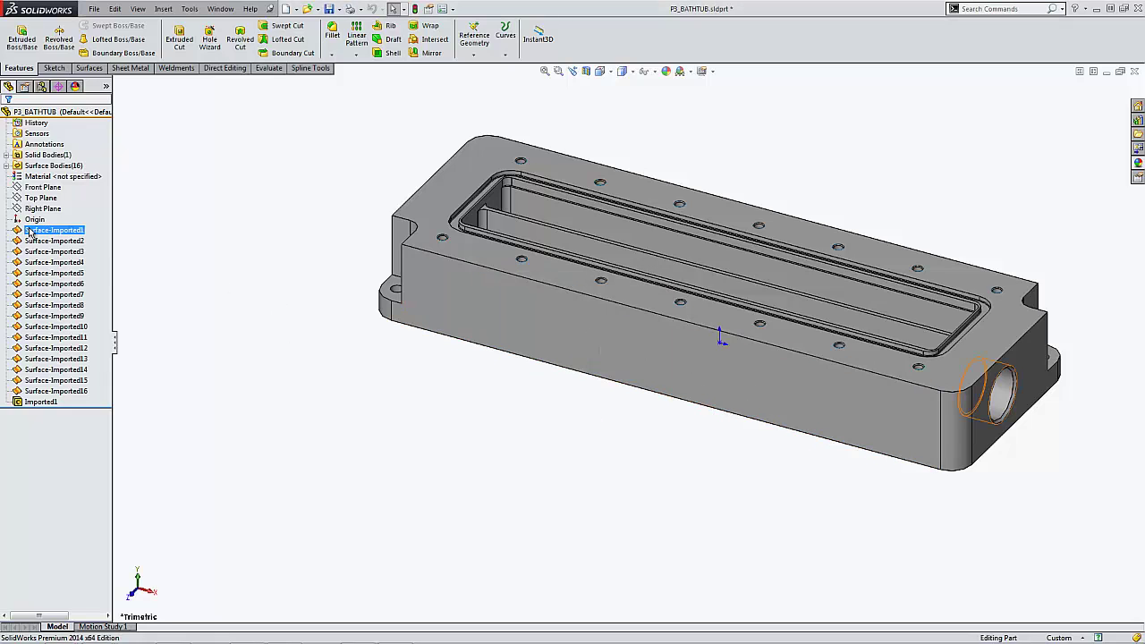
left_click(75, 241)
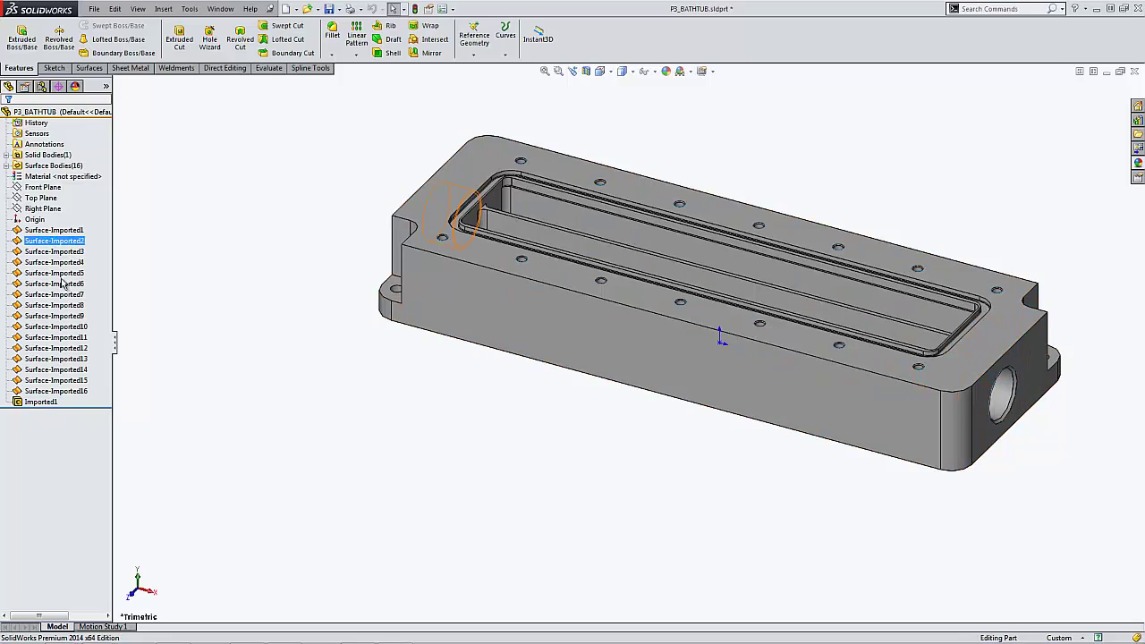
left_click(36, 402)
Step: Repair faulty Face<1> of Imported1 through Import Diagnostics
right_click(36, 404)
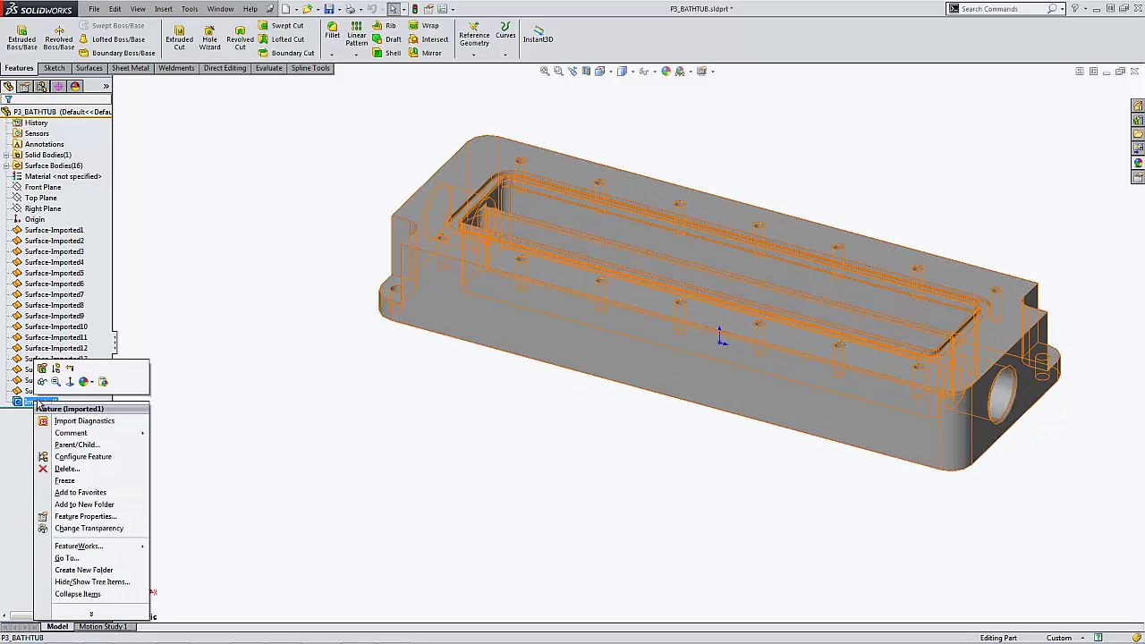
left_click(70, 424)
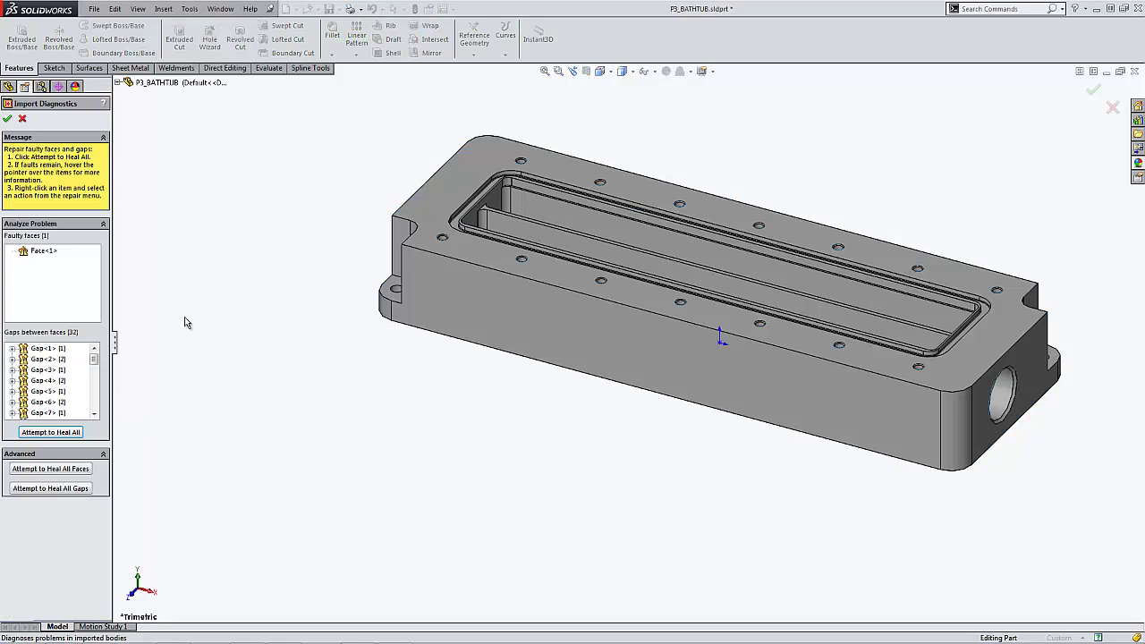
left_click(41, 250)
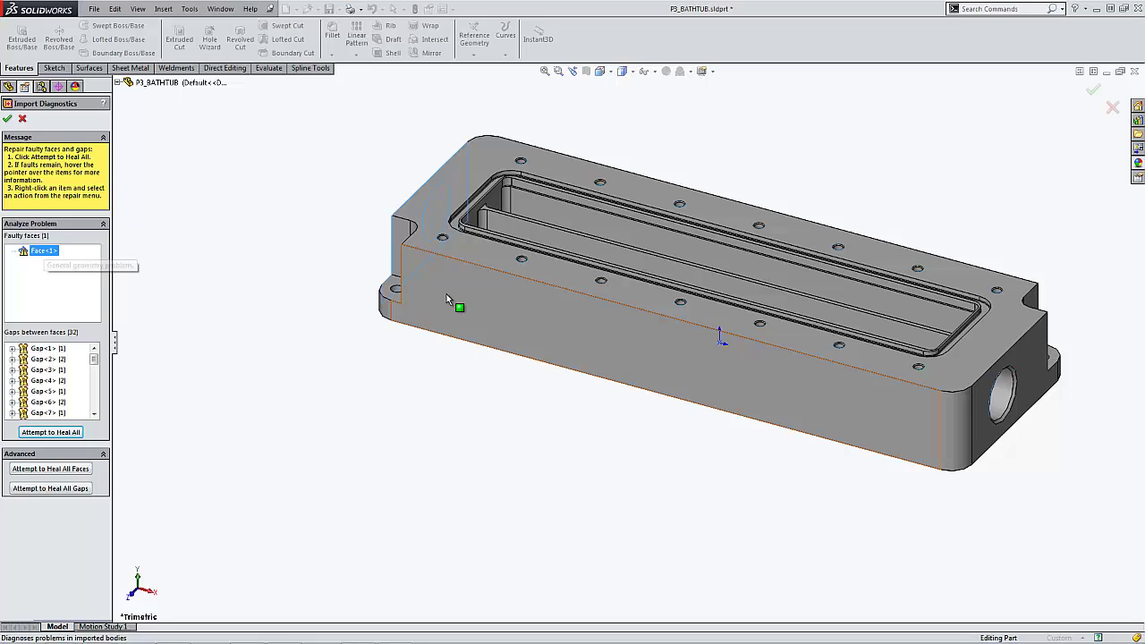
middle_click_drag(448, 295, 224, 313)
right_click(48, 252)
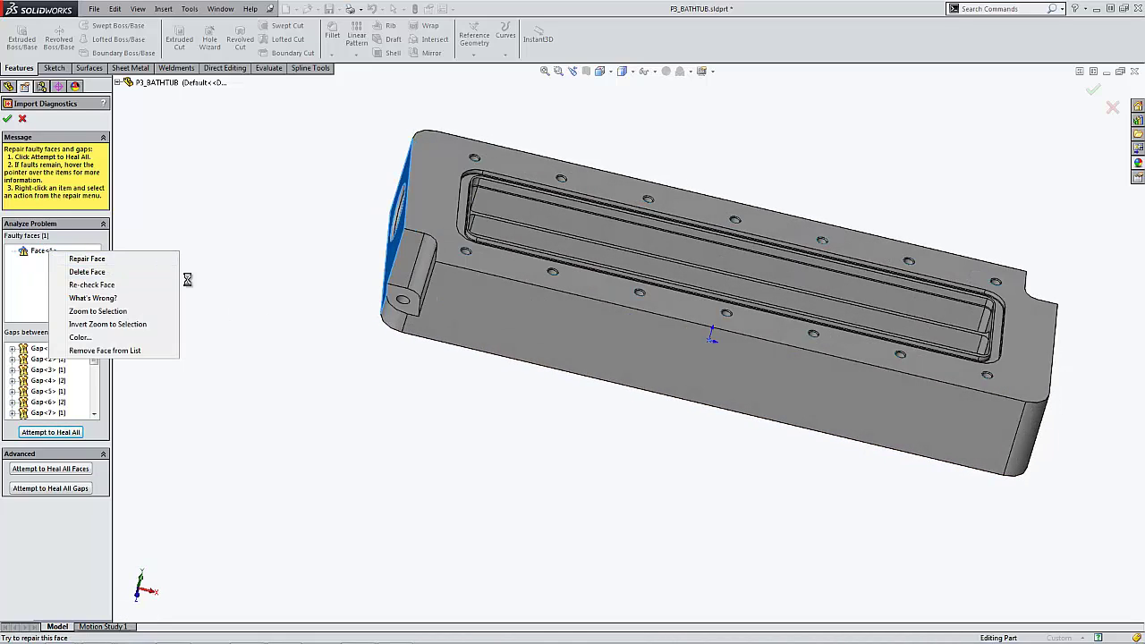
left_click(8, 120)
Step: Delete Surface-Imported1 through 16 with Yes to All, then switch back to amir.SLDASM
left_click(71, 233)
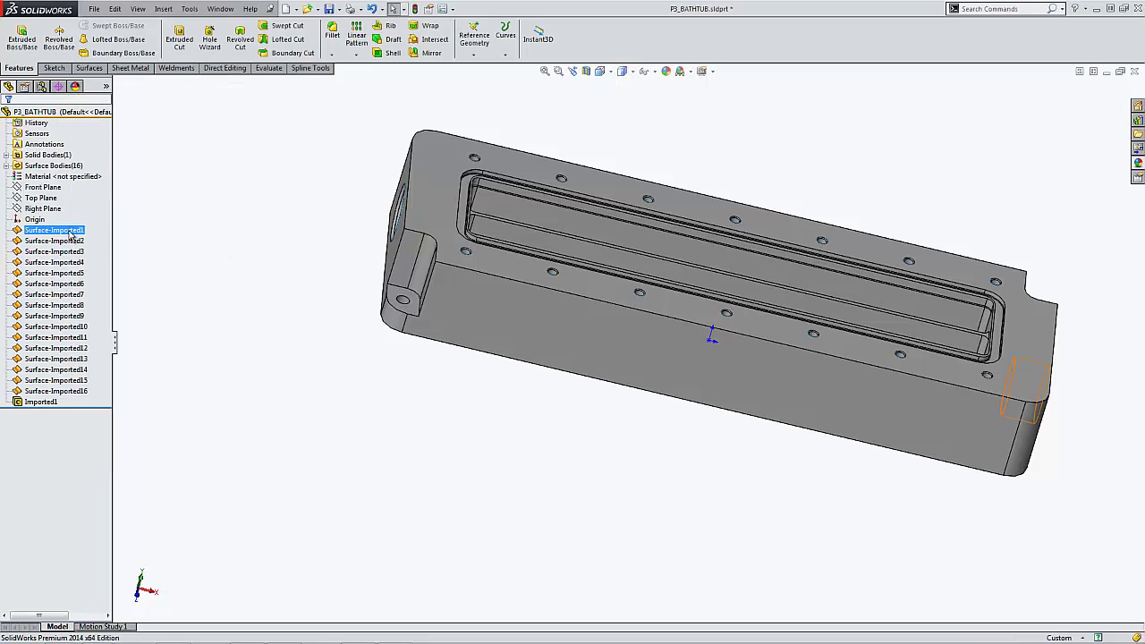
left_click(55, 390, "shift")
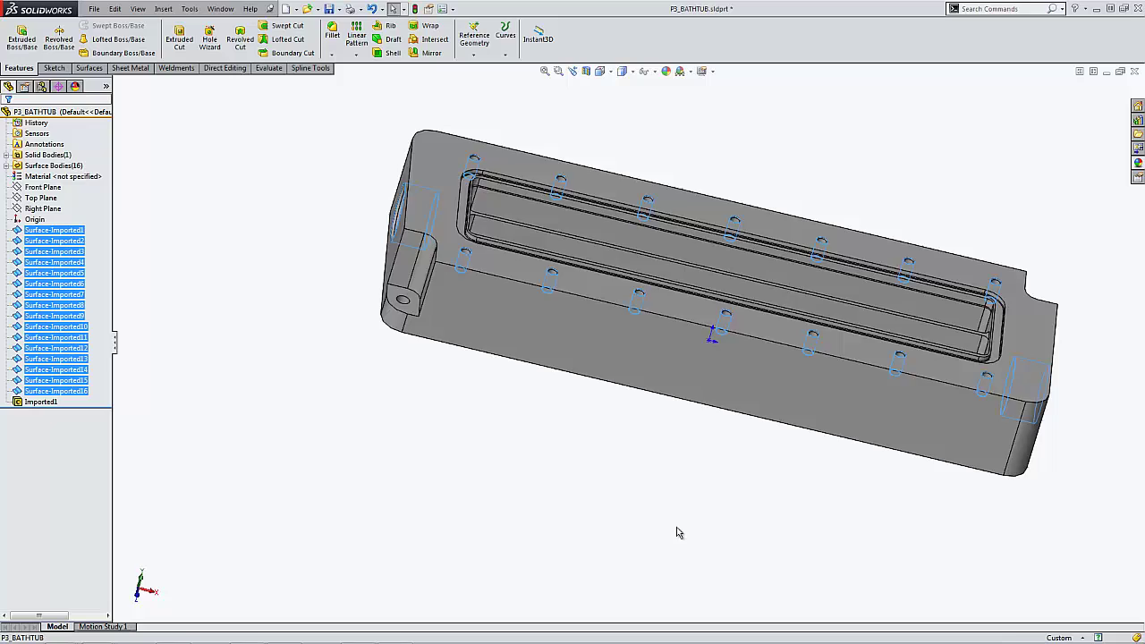
middle_click_drag(678, 532, 491, 473)
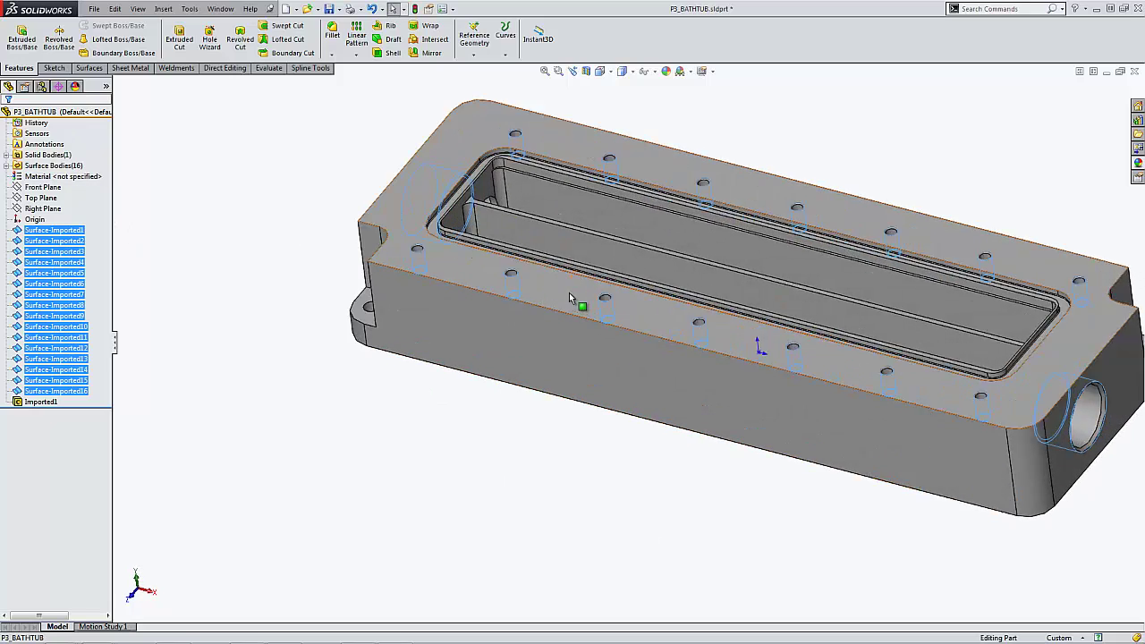
scroll(569, 293, "down", 8)
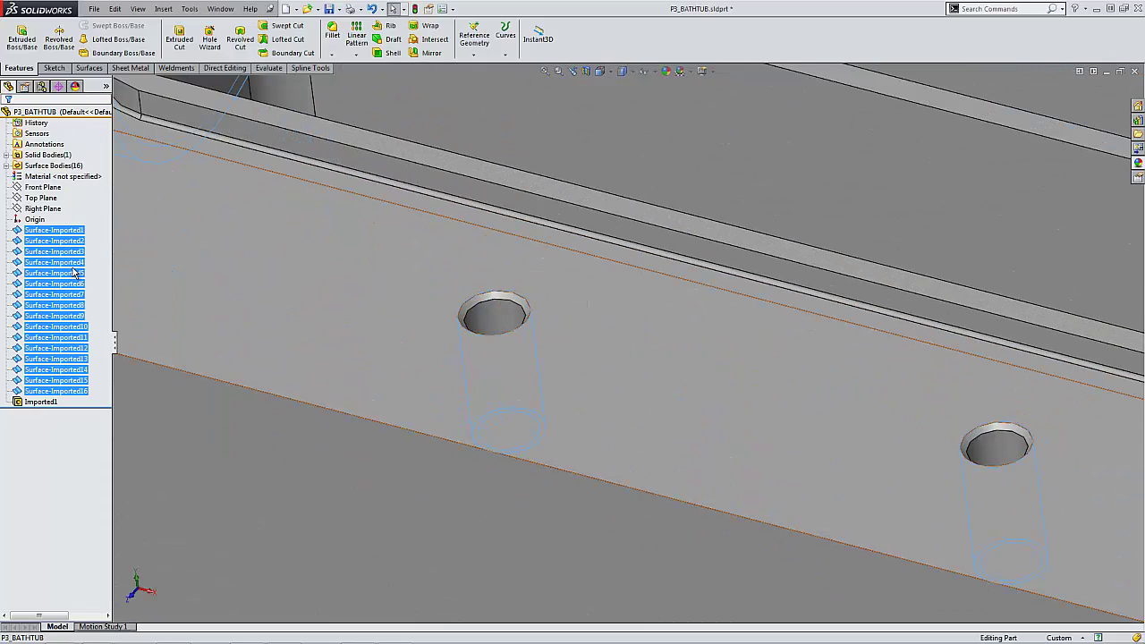
right_click(63, 239)
left_click(94, 262)
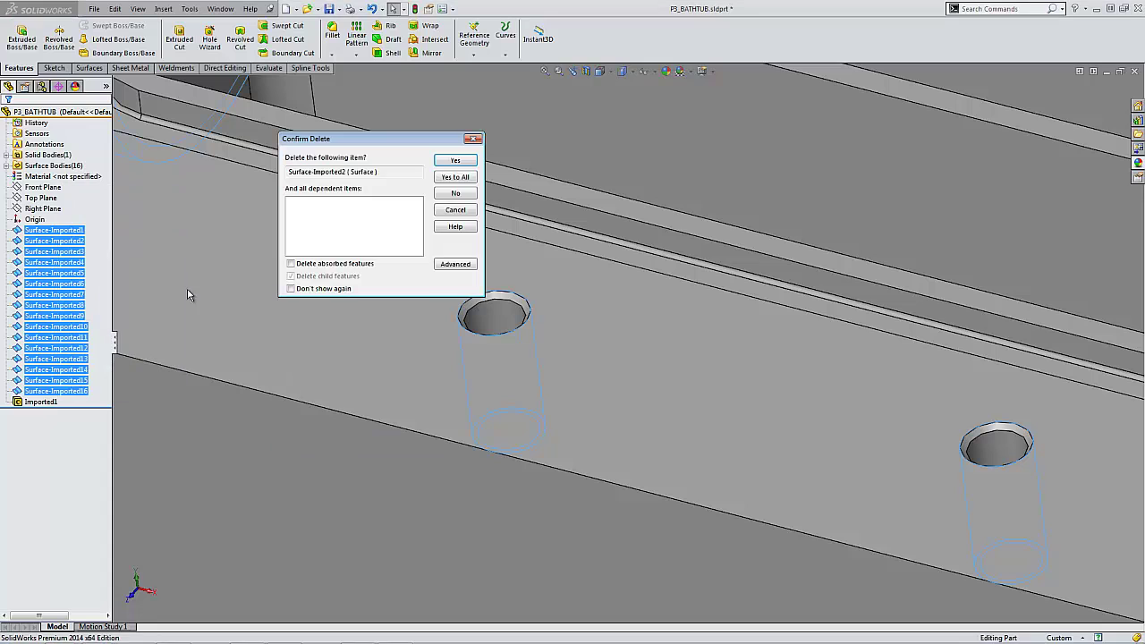
left_click(441, 179)
scroll(777, 431, "up", 6)
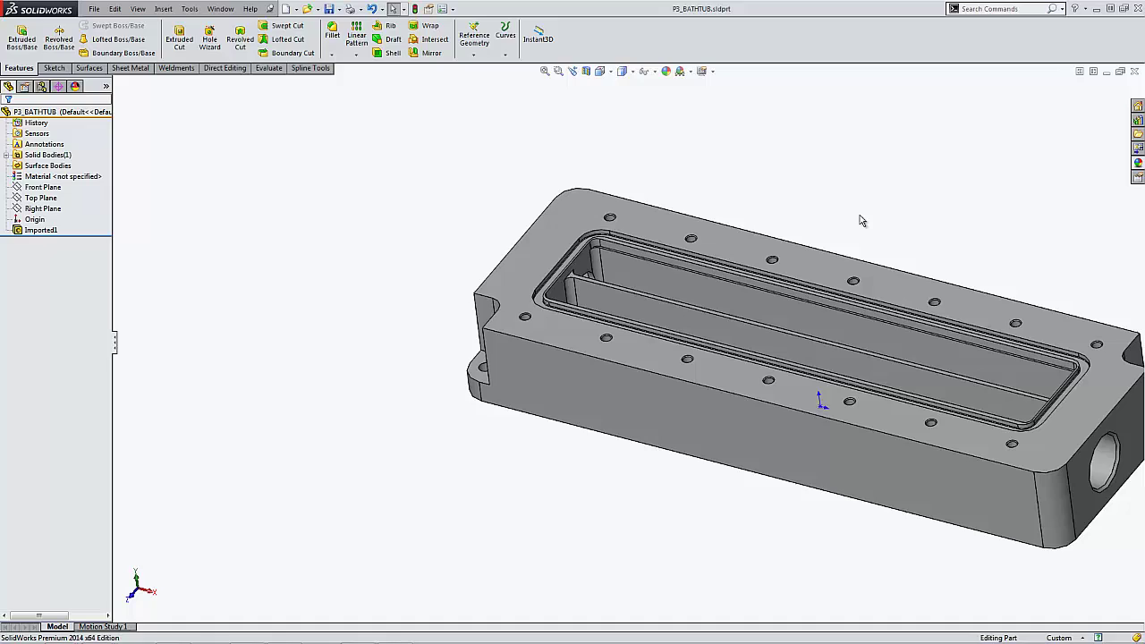
key("ctrl+Tab")
left_click(97, 51)
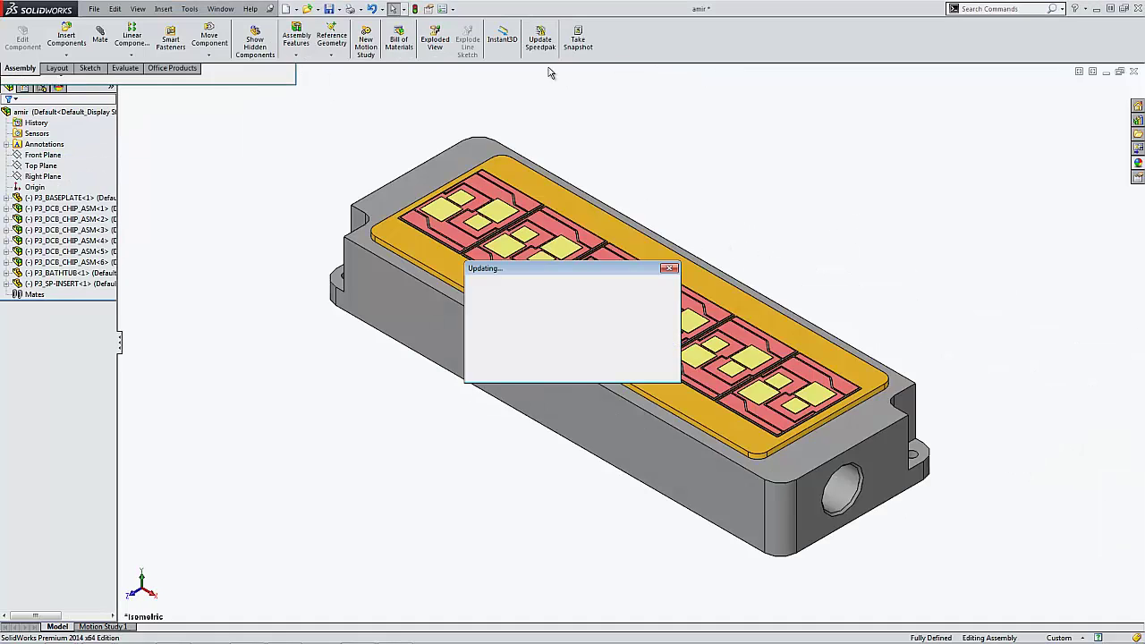
scroll(940, 536, "down", 3)
scroll(881, 478, "up", 5)
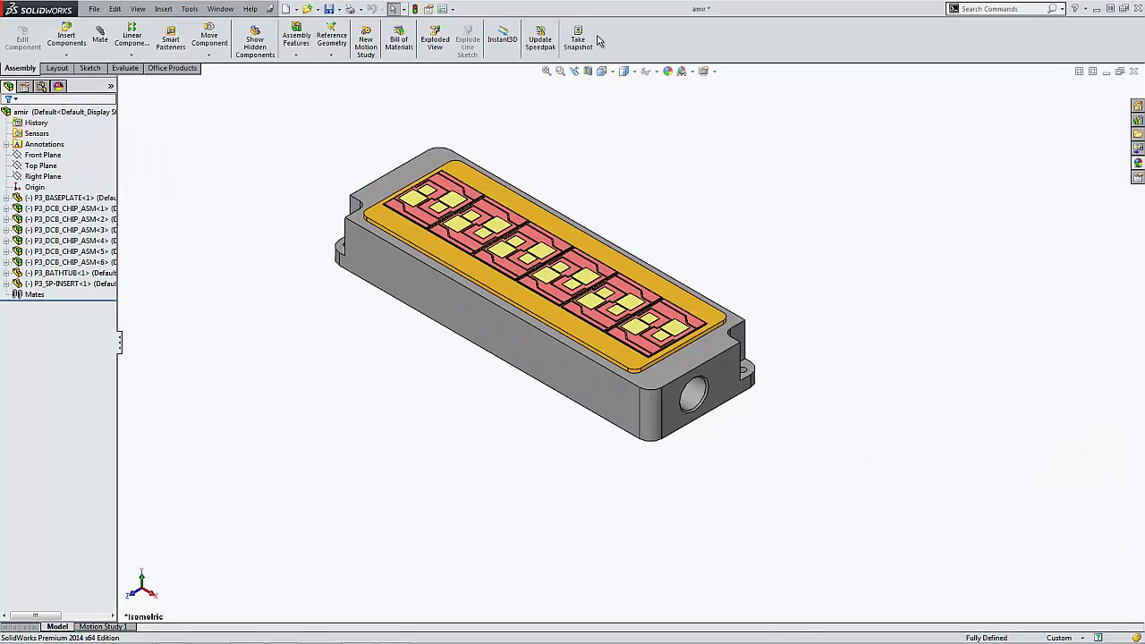
left_click(745, 377)
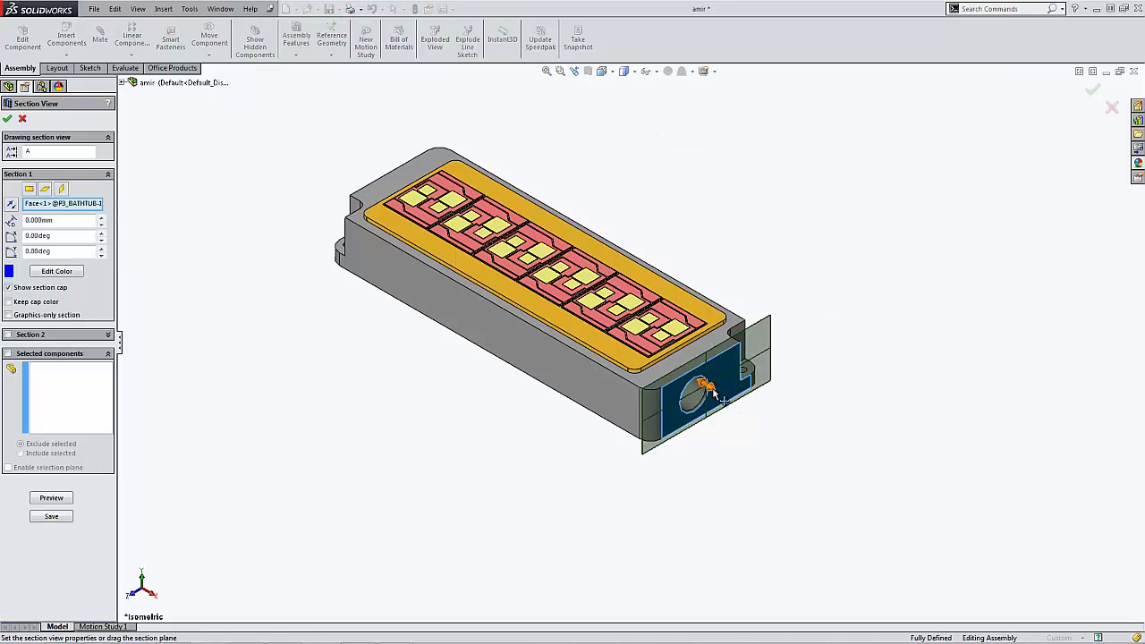
left_click_drag(724, 399, 649, 360)
middle_click_drag(739, 363, 607, 307)
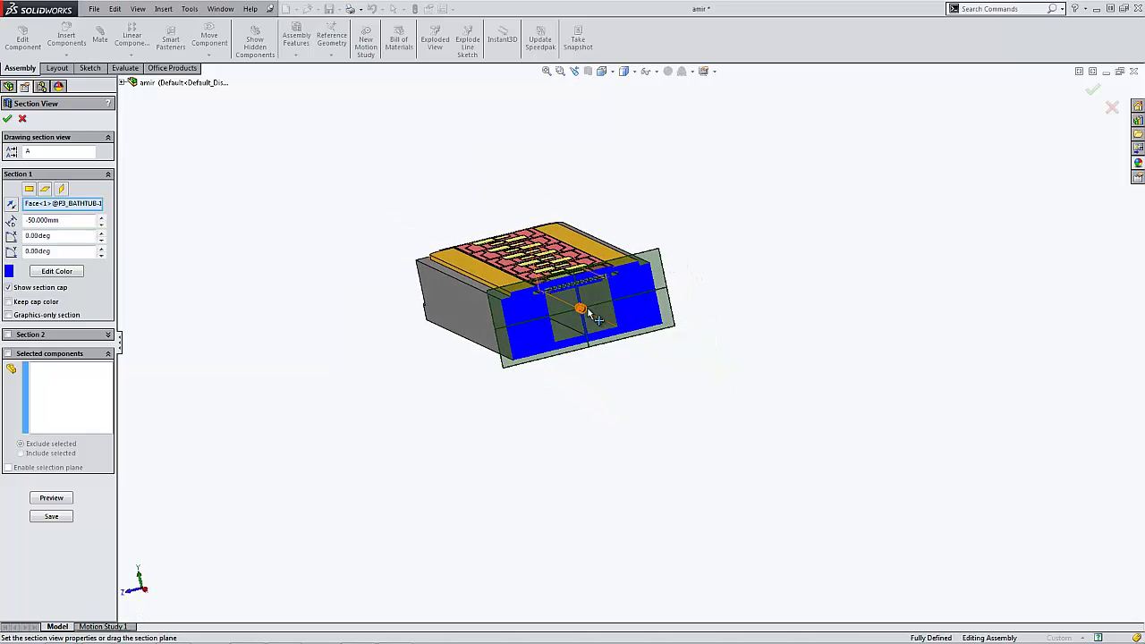
left_click_drag(586, 313, 694, 392)
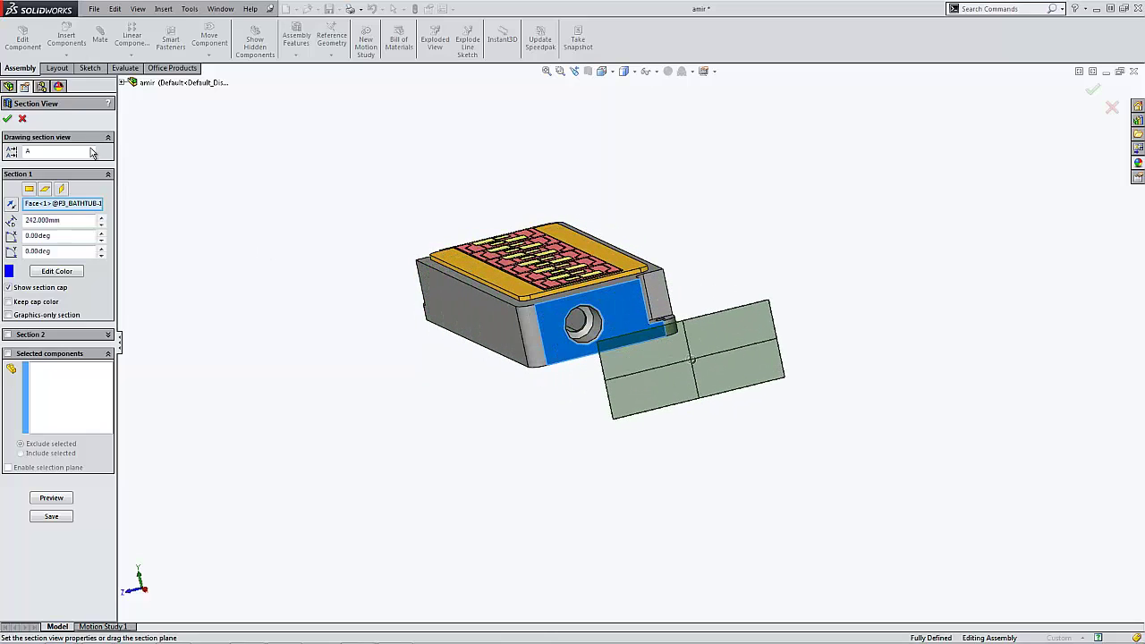
left_click(22, 119)
scroll(769, 371, "down", 6)
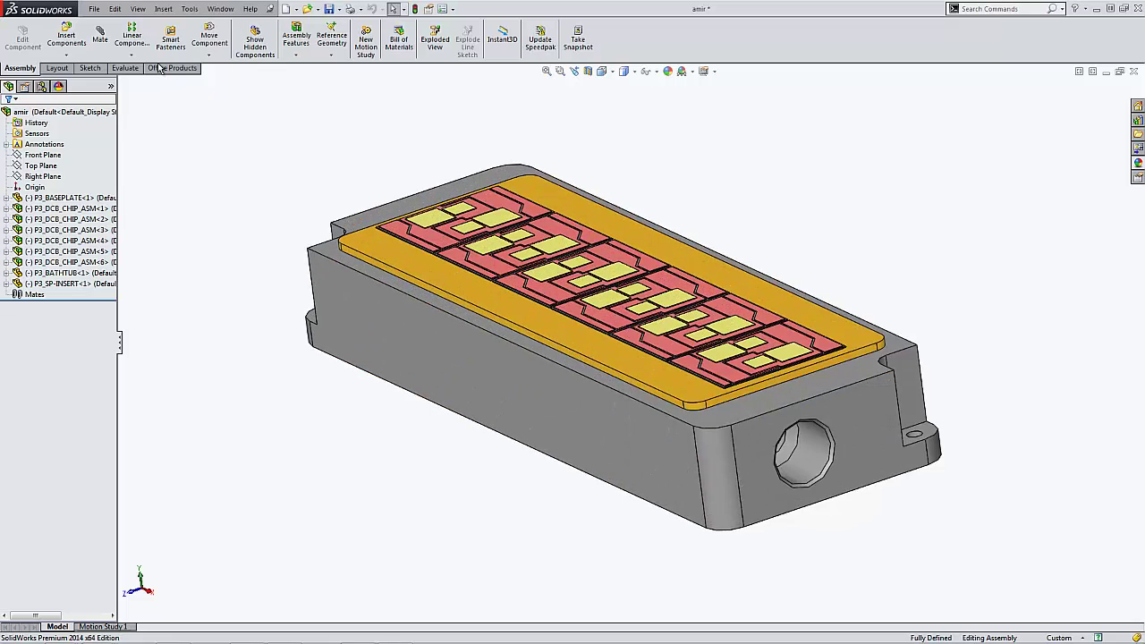
Step: Insert a new part into the assembly from the Part_IN template
left_click(65, 56)
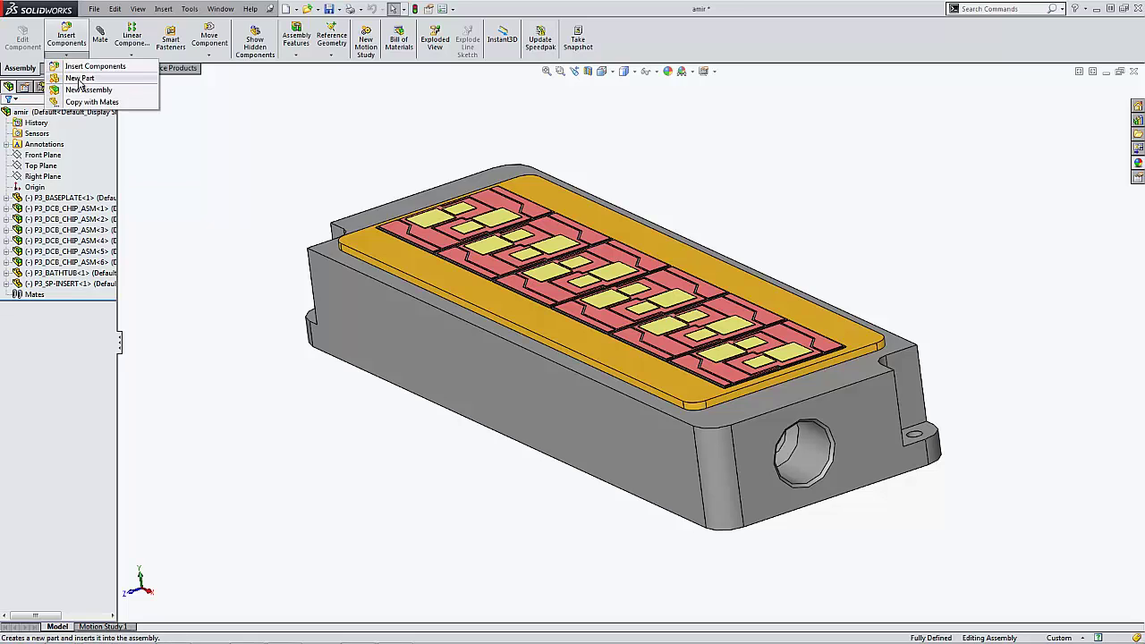
left_click(80, 79)
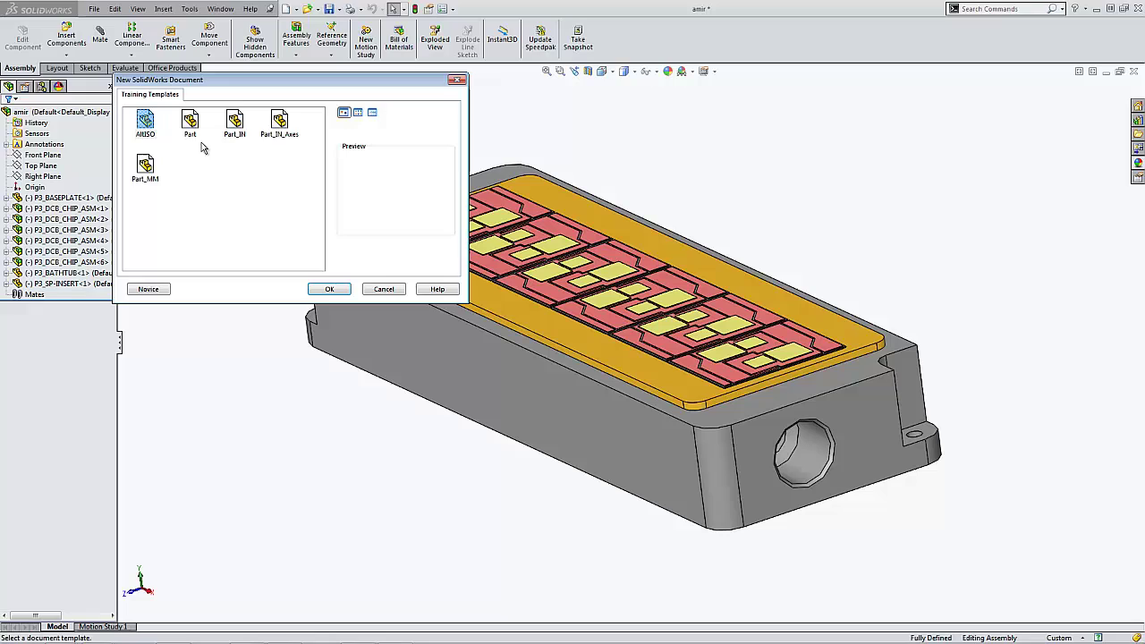
double_click(234, 125)
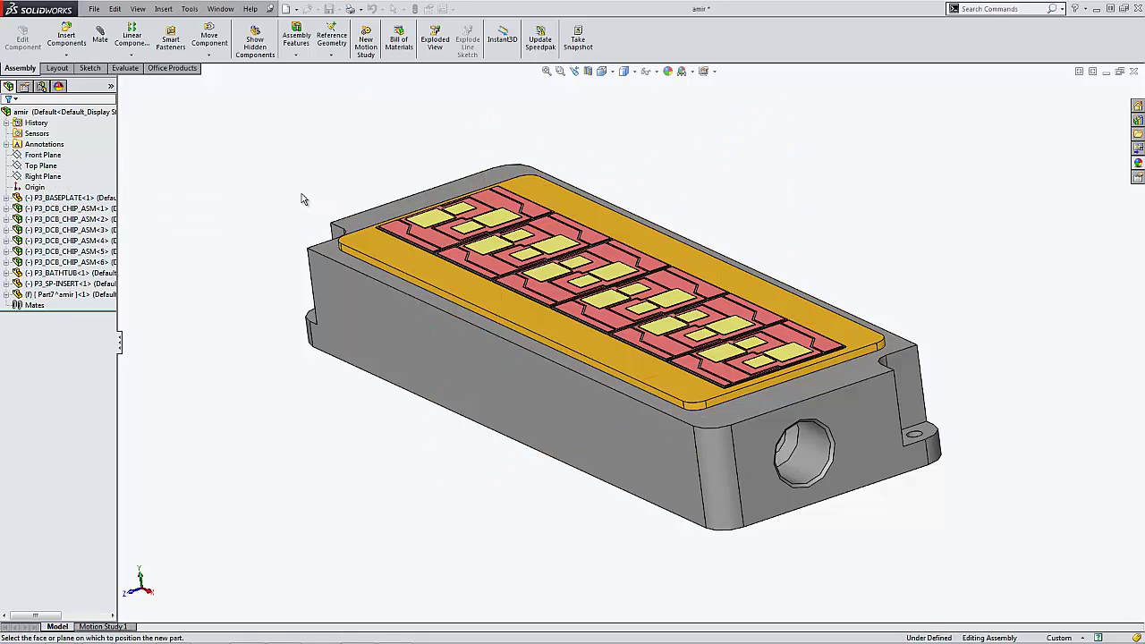
Step: Rename Part7 to 'Fluid' and edit it in the assembly context
left_click(45, 295)
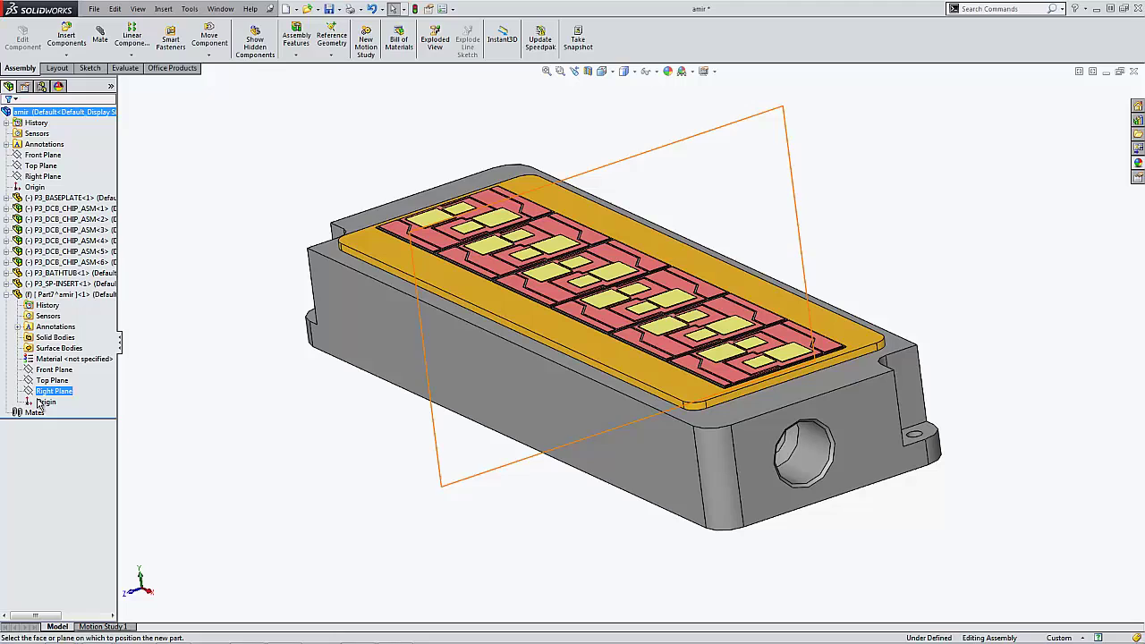
left_click(63, 295)
left_click(62, 298)
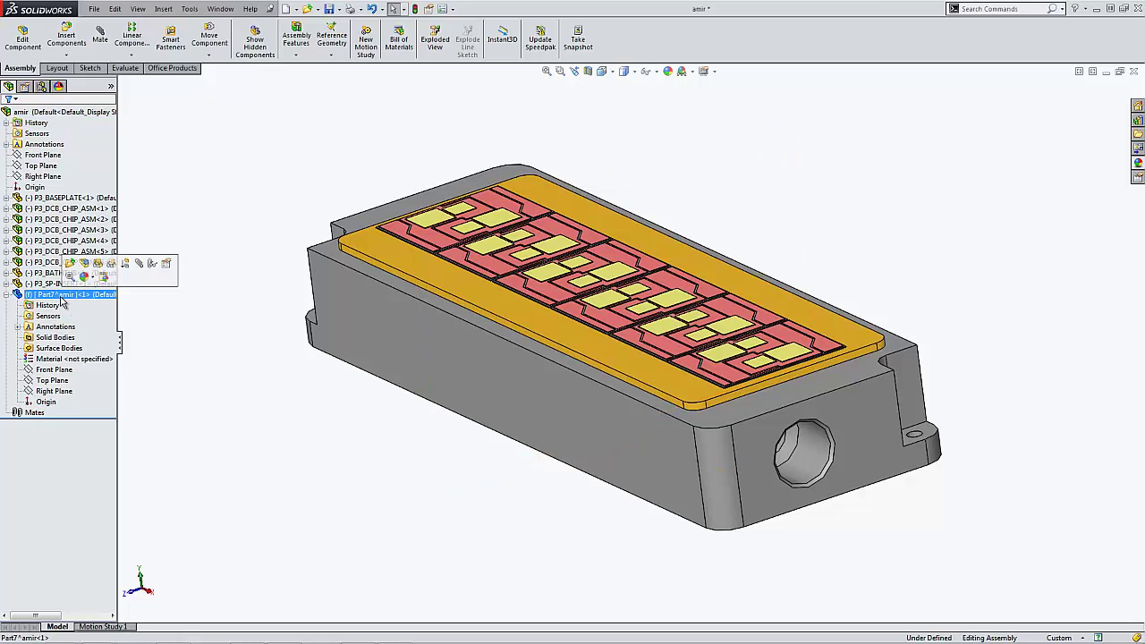
type("Flu")
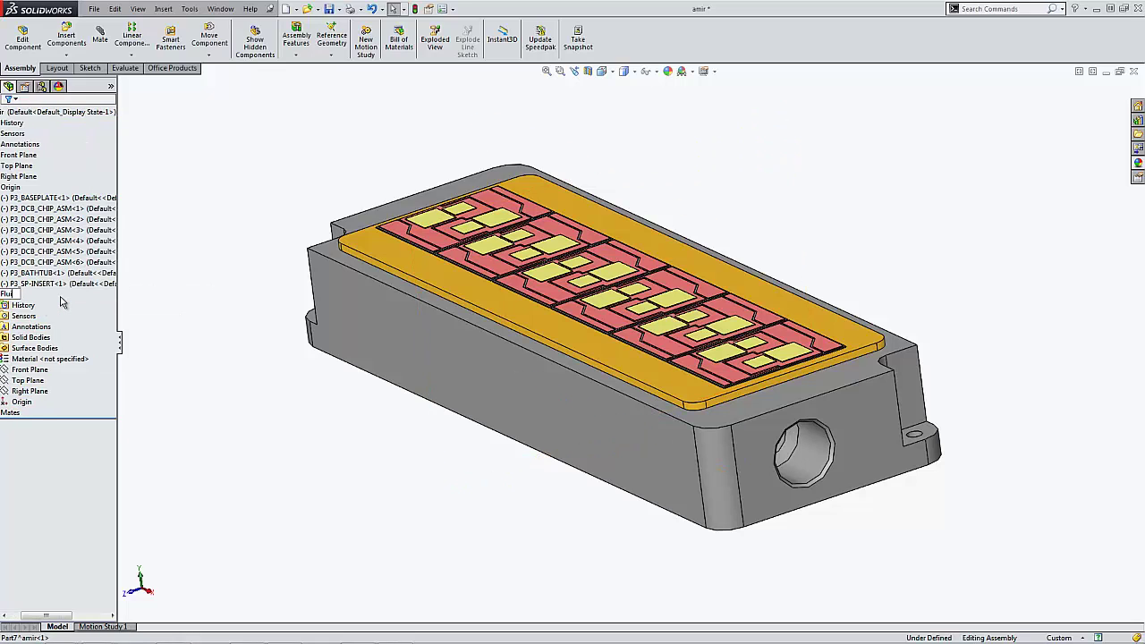
type("id")
key("Return")
right_click(77, 298)
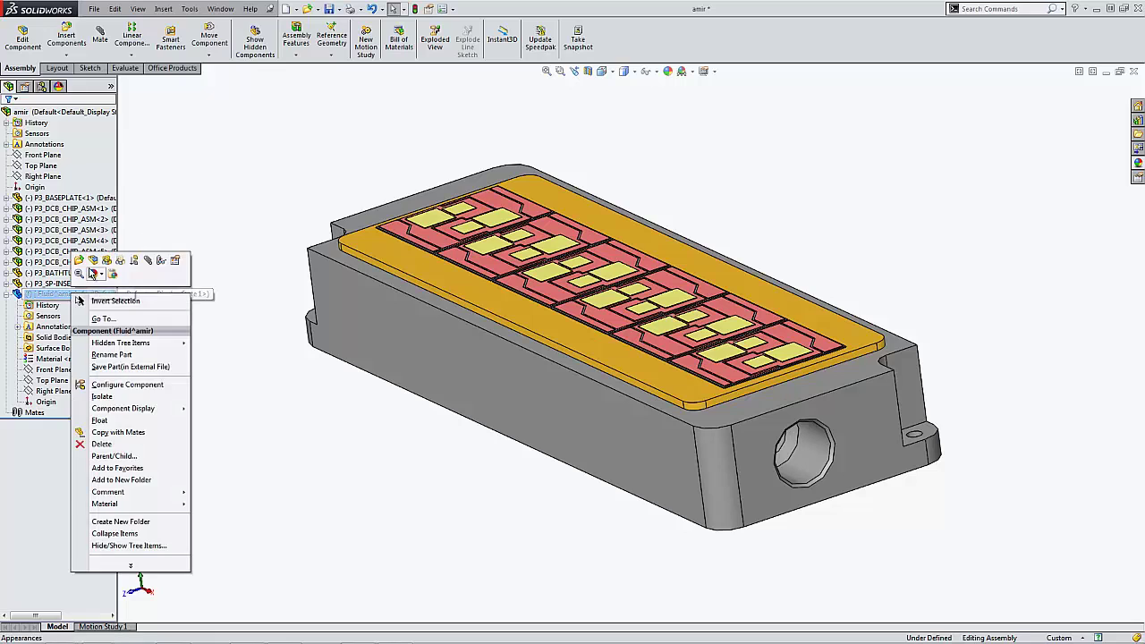
left_click(92, 273)
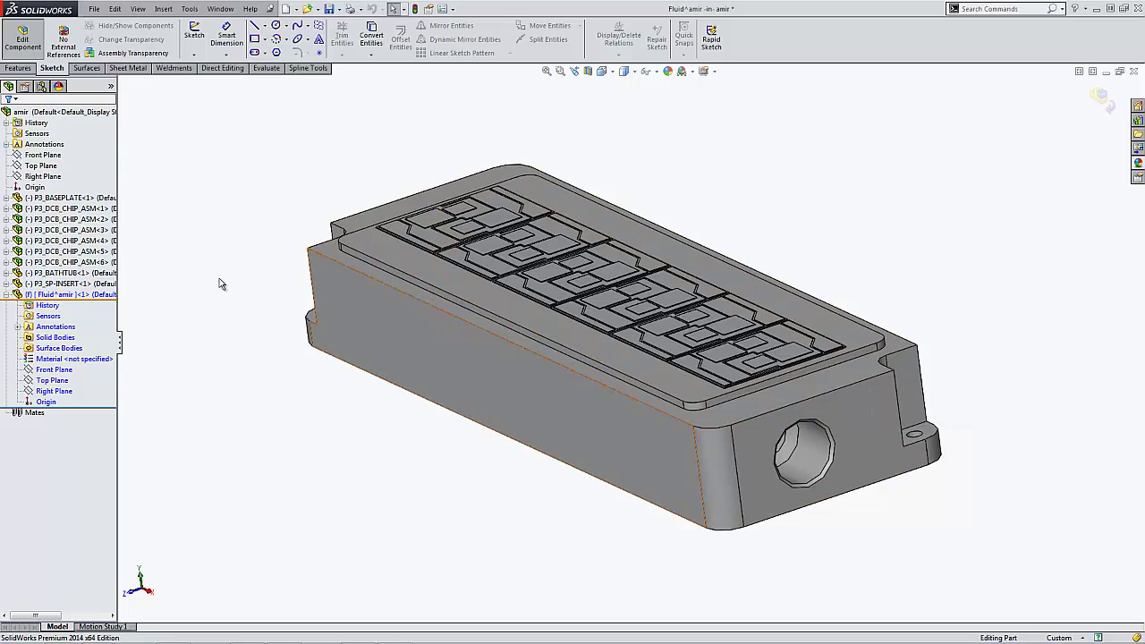
Step: Create a Join feature in Fluid with every assembly component box-selected as Parts to Join
left_click(54, 338)
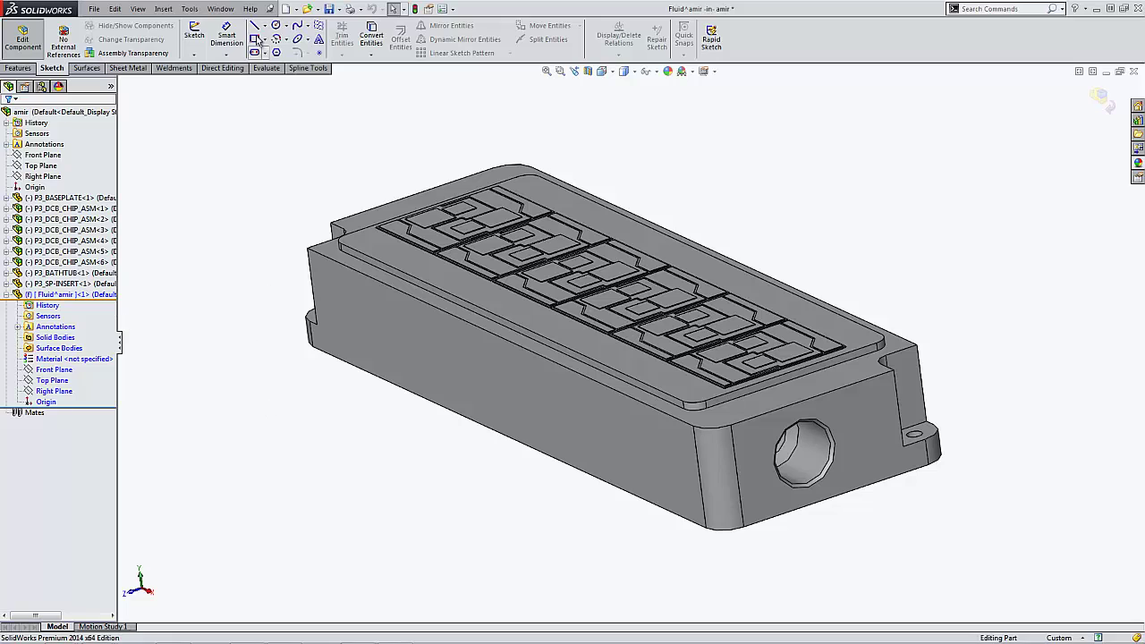
left_click(163, 9)
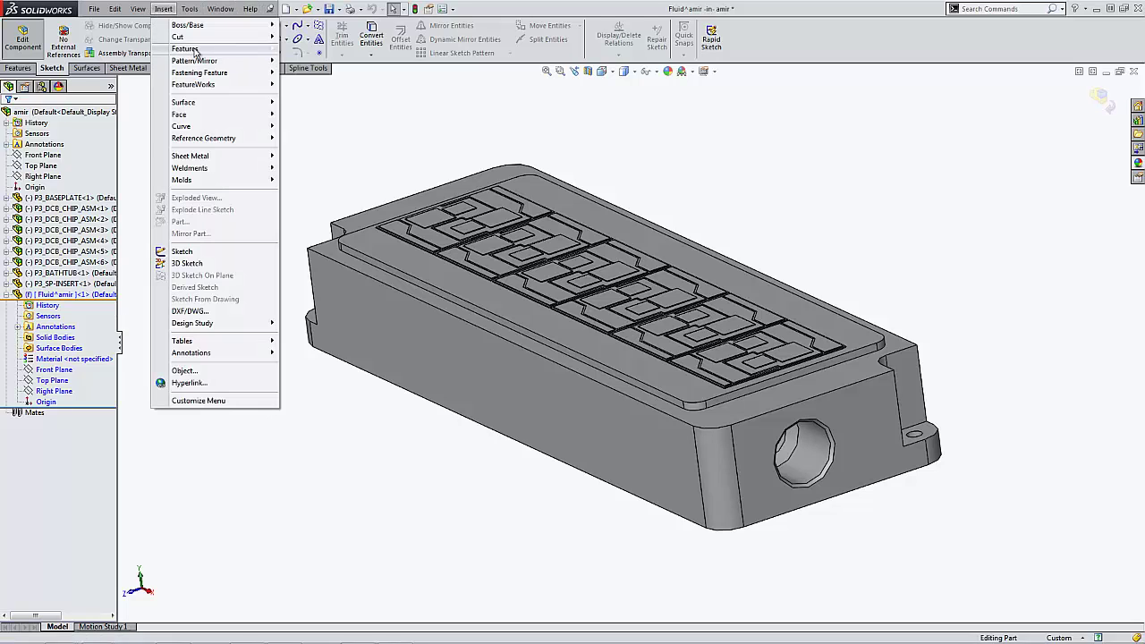
mouse_move(194, 52)
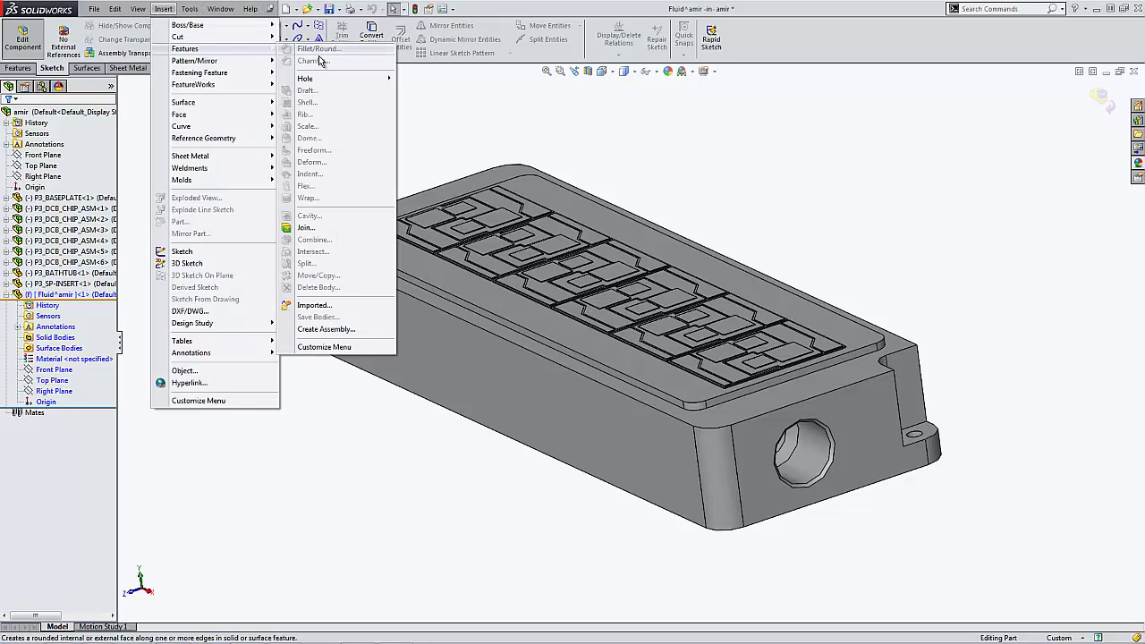
left_click(305, 227)
left_click_drag(248, 108, 1006, 567)
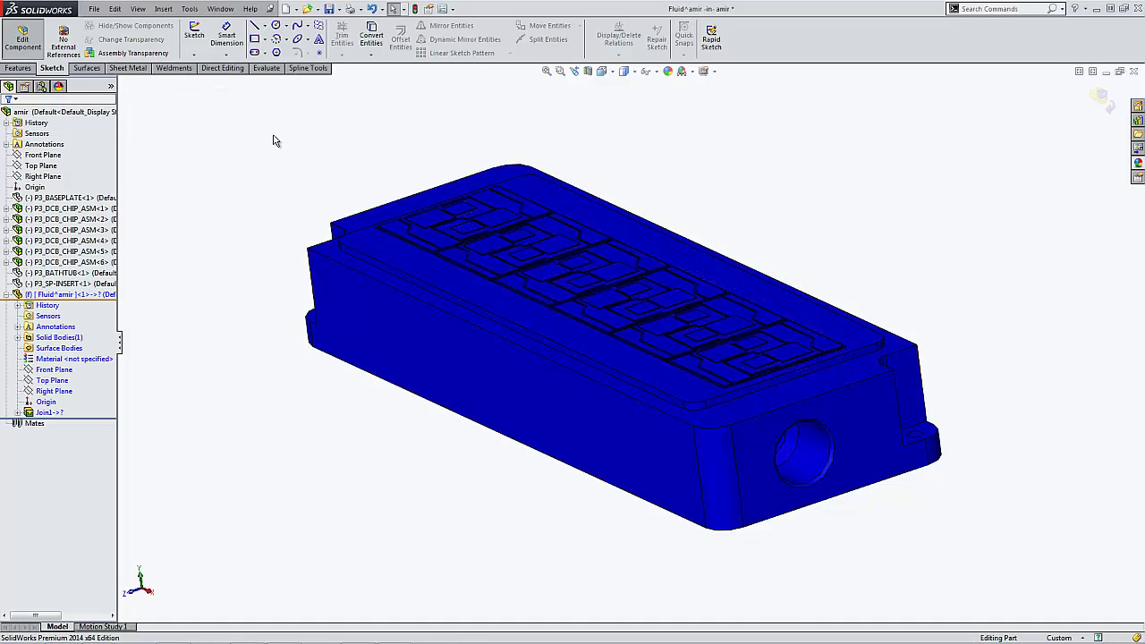
Step: Expand Join1 and Solid Bodies to verify a single merged body
left_click(17, 414)
left_click(18, 111)
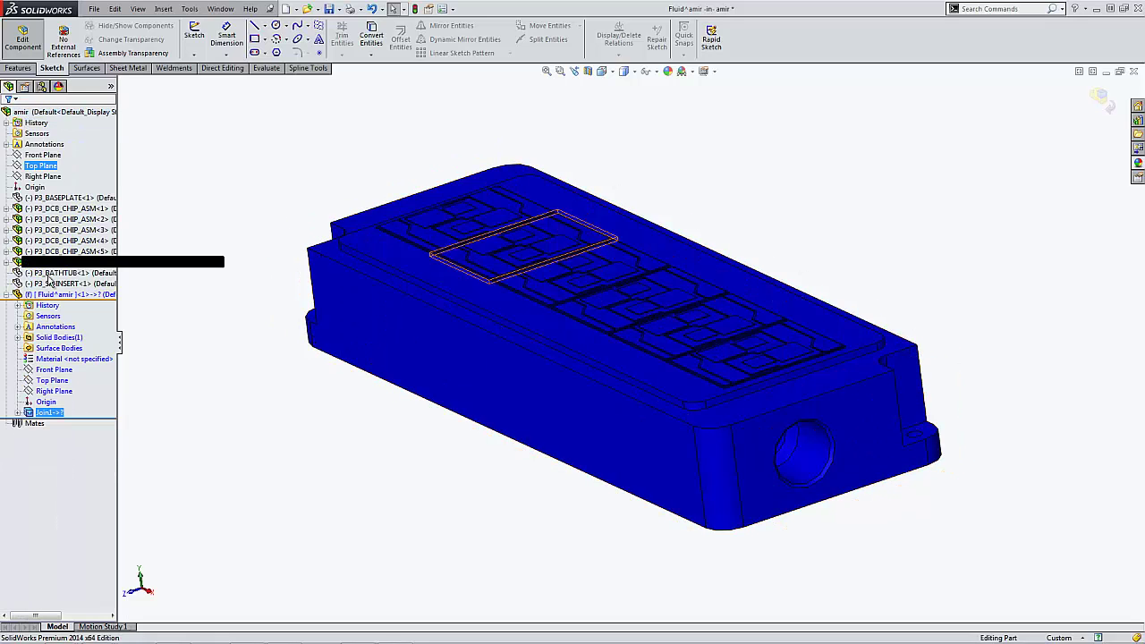
left_click(18, 338)
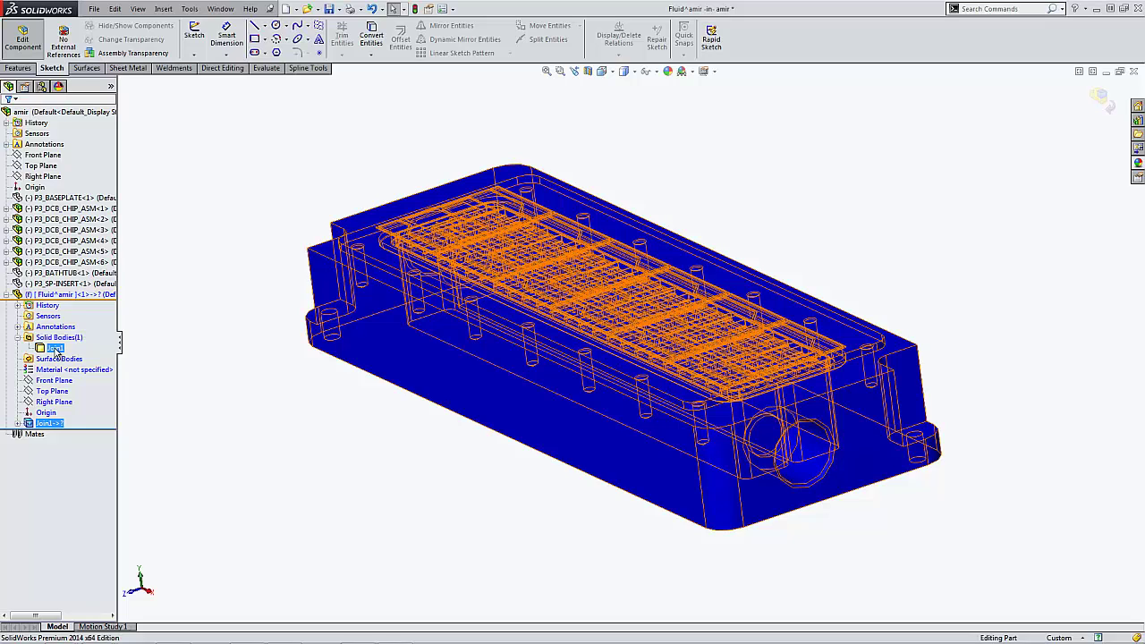
Step: Open the Fluid^amir component as a standalone part
left_click(55, 295)
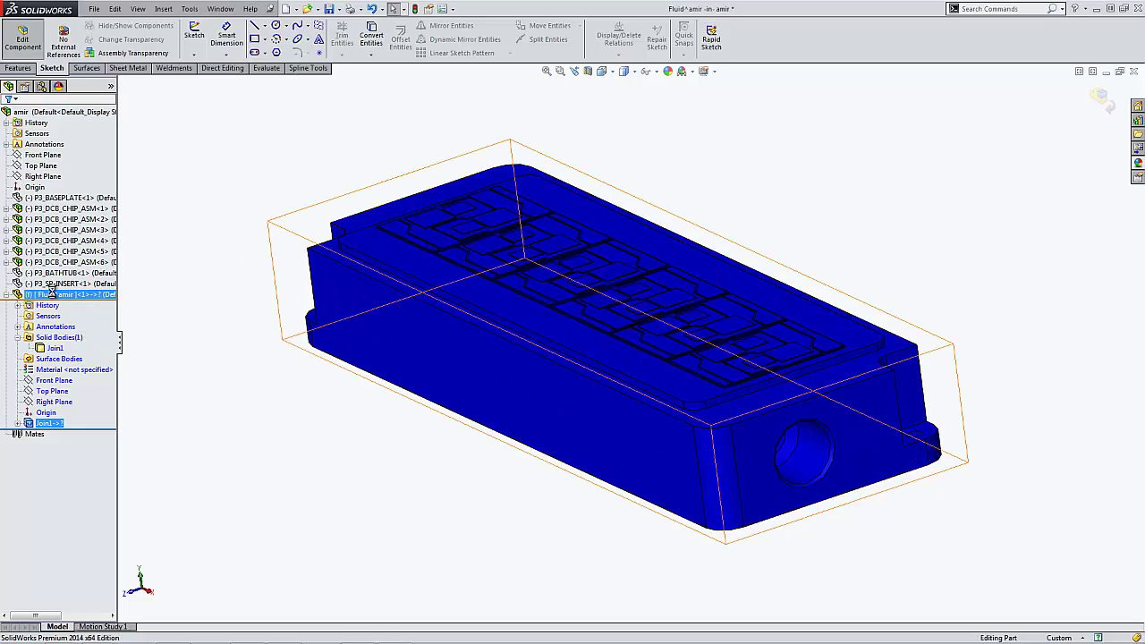
right_click(52, 290)
left_click(61, 265)
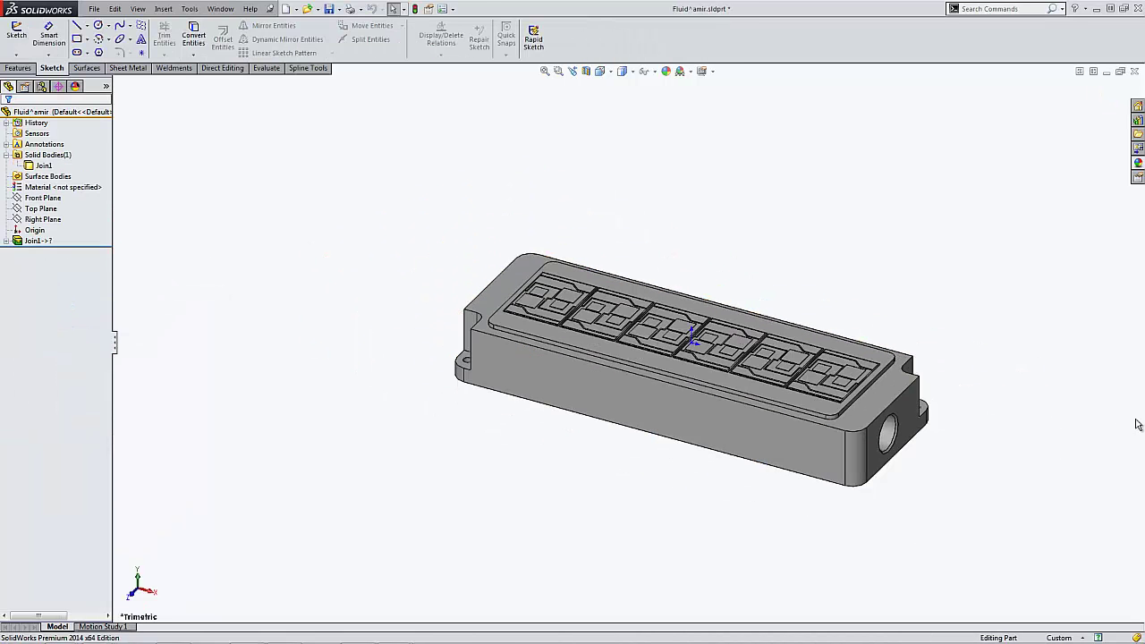
Step: Orbit and zoom around the Fluid part to inspect its hole end face
scroll(1013, 388, "down", 1)
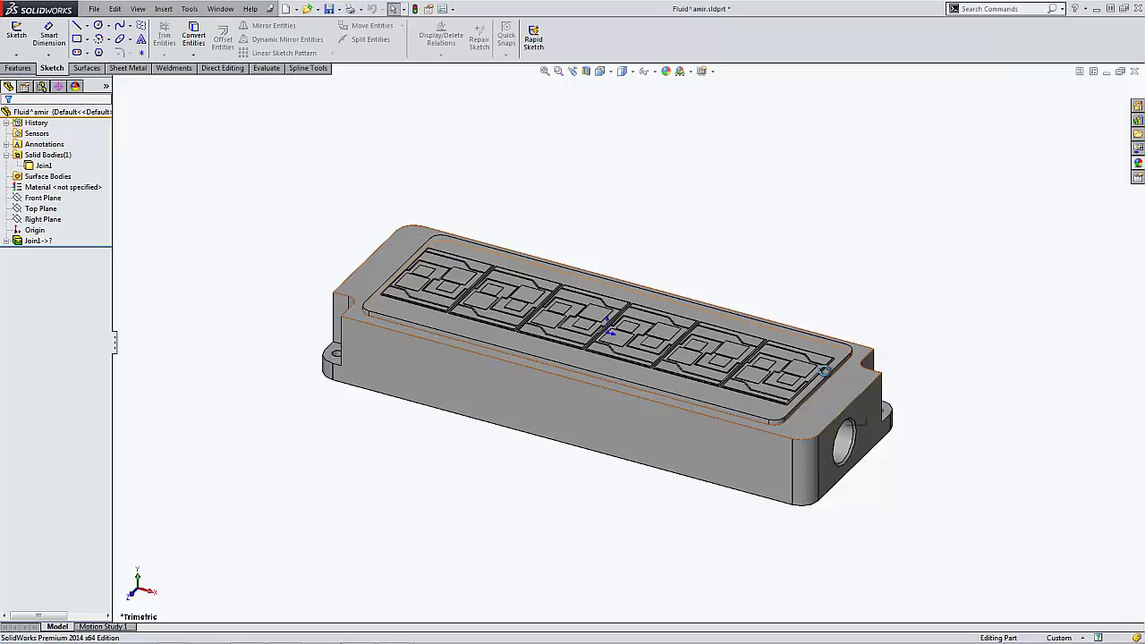
middle_click_drag(823, 371, 828, 473)
scroll(828, 473, "down", 6)
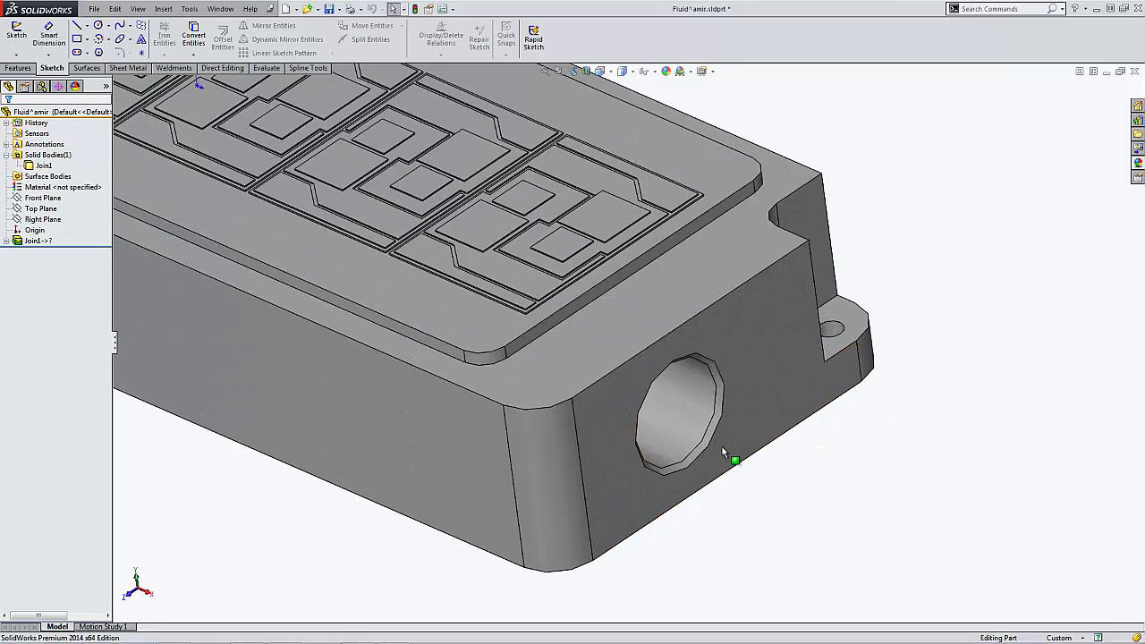
left_click(725, 440)
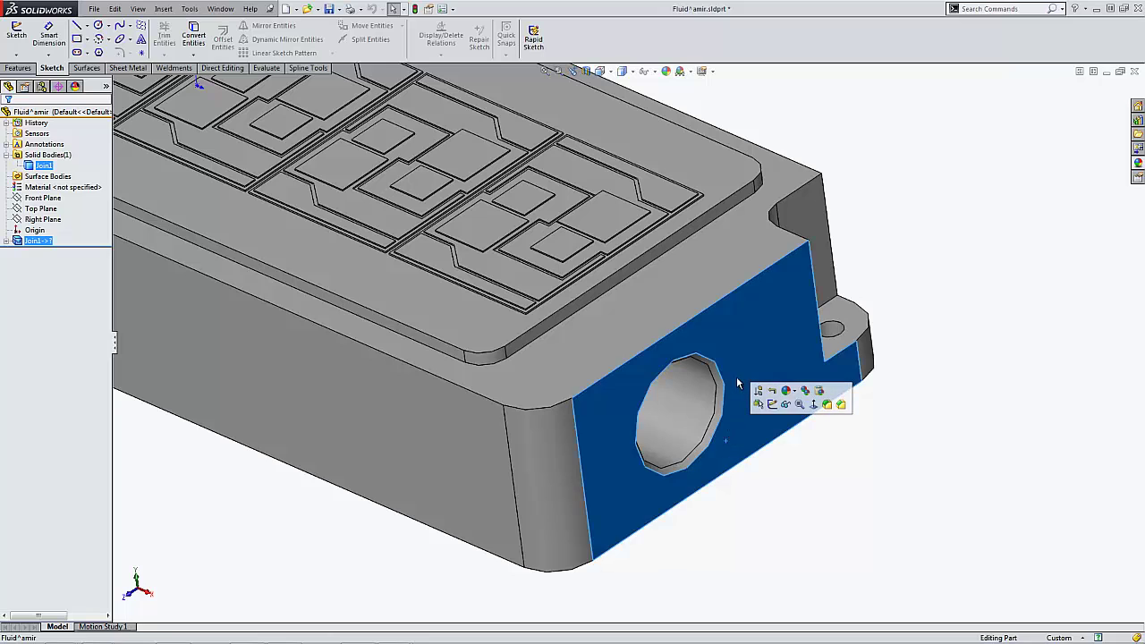
scroll(402, 291, "up", 5)
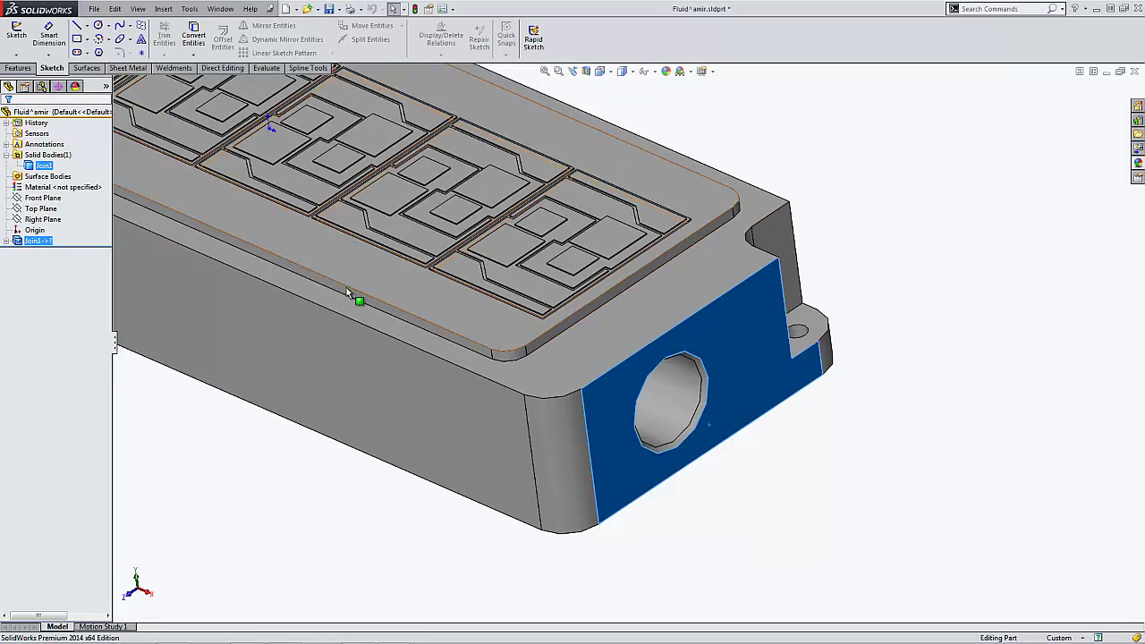
middle_click_drag(516, 325, 606, 342)
scroll(605, 339, "down", 4)
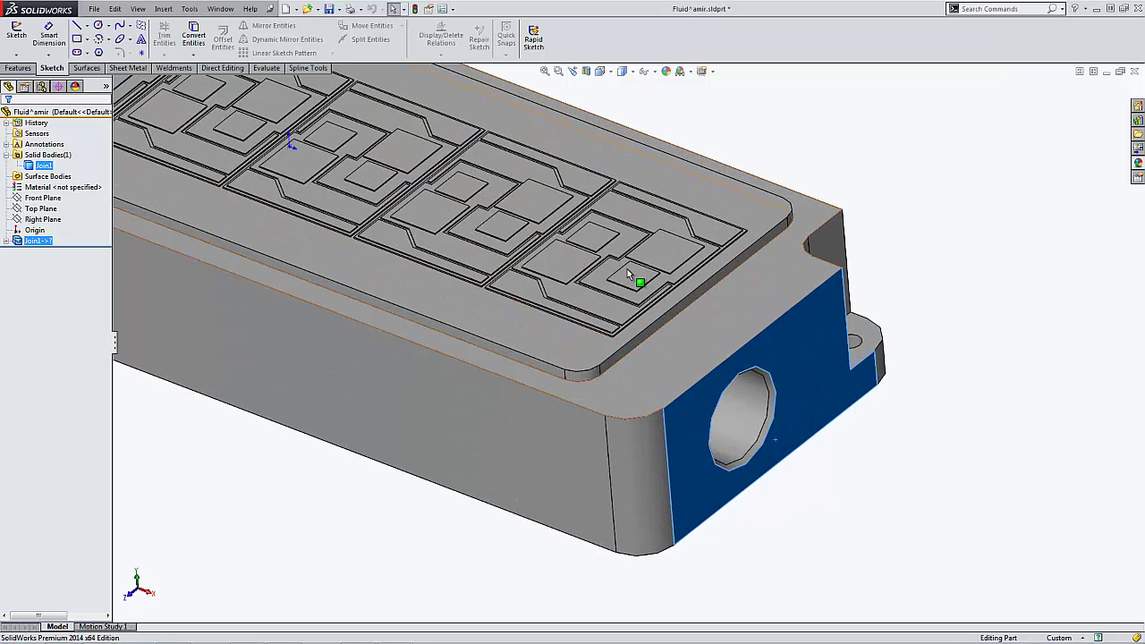
Step: Create Plane1 on the housing's end face with a 0 offset
left_click(18, 68)
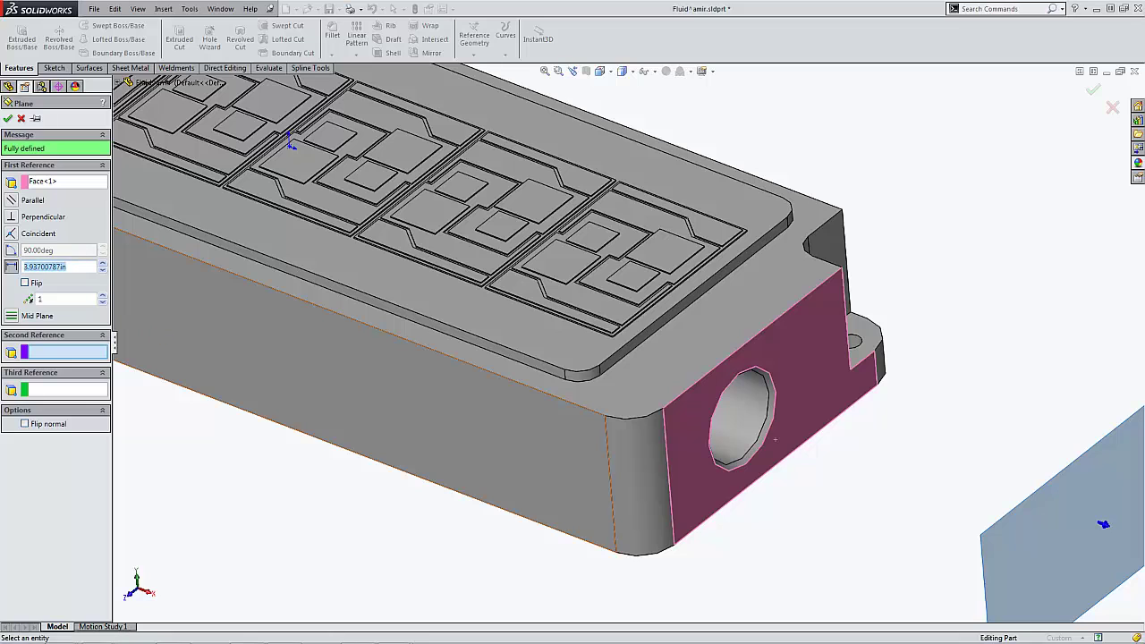
type("0.000in")
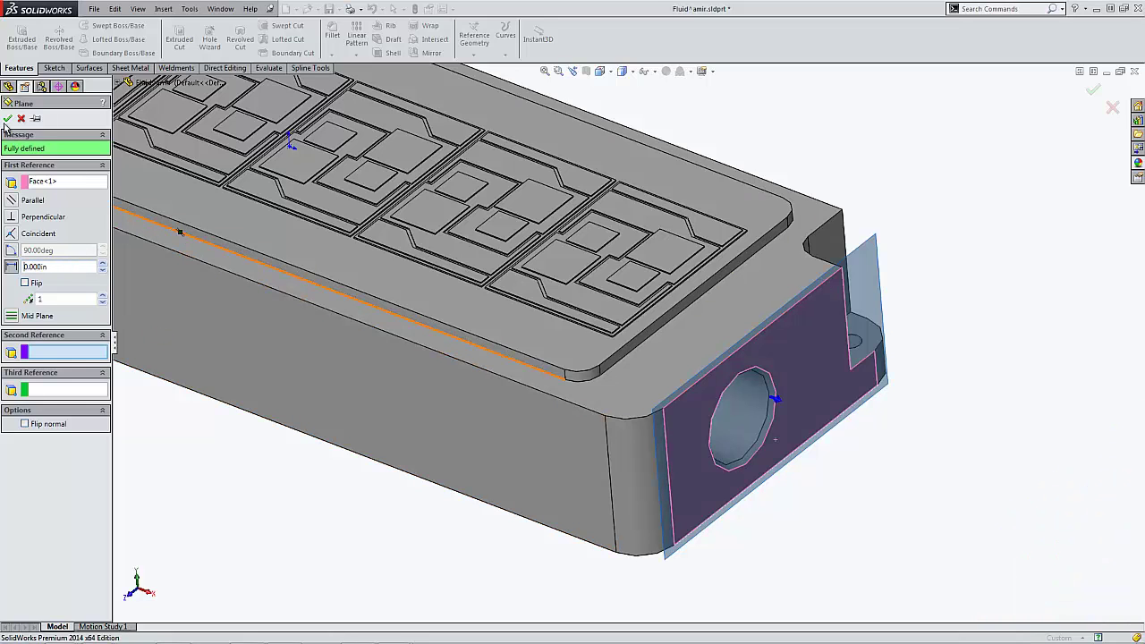
key("Return")
Step: Create Plane2 on the opposite left end face with a 0 offset
middle_click_drag(396, 258, 277, 210)
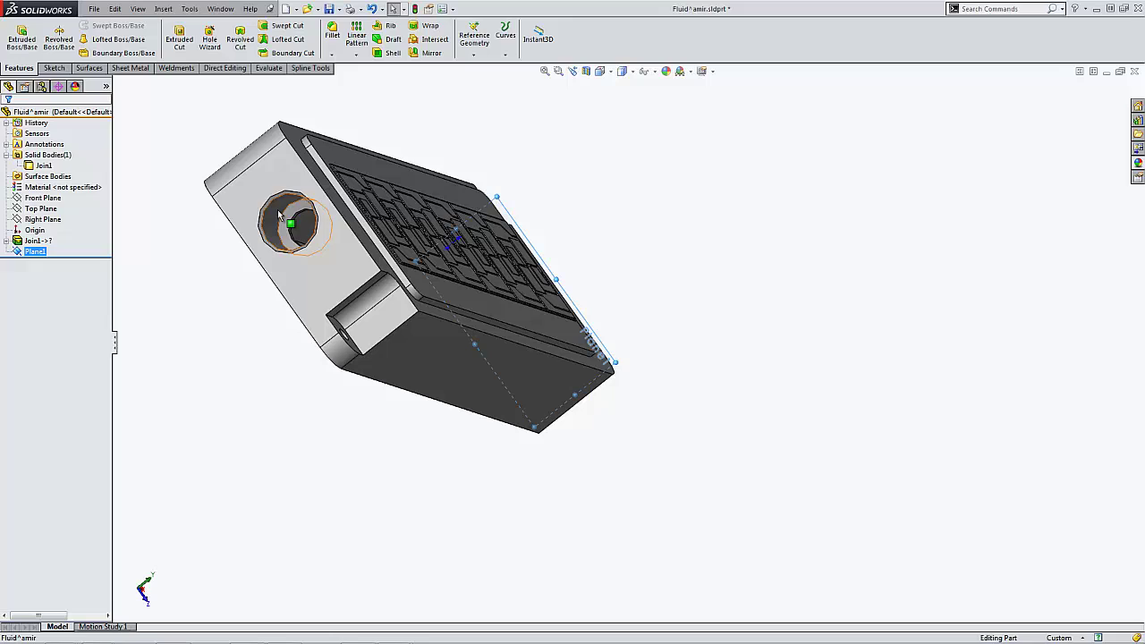
left_click(331, 261)
key("p")
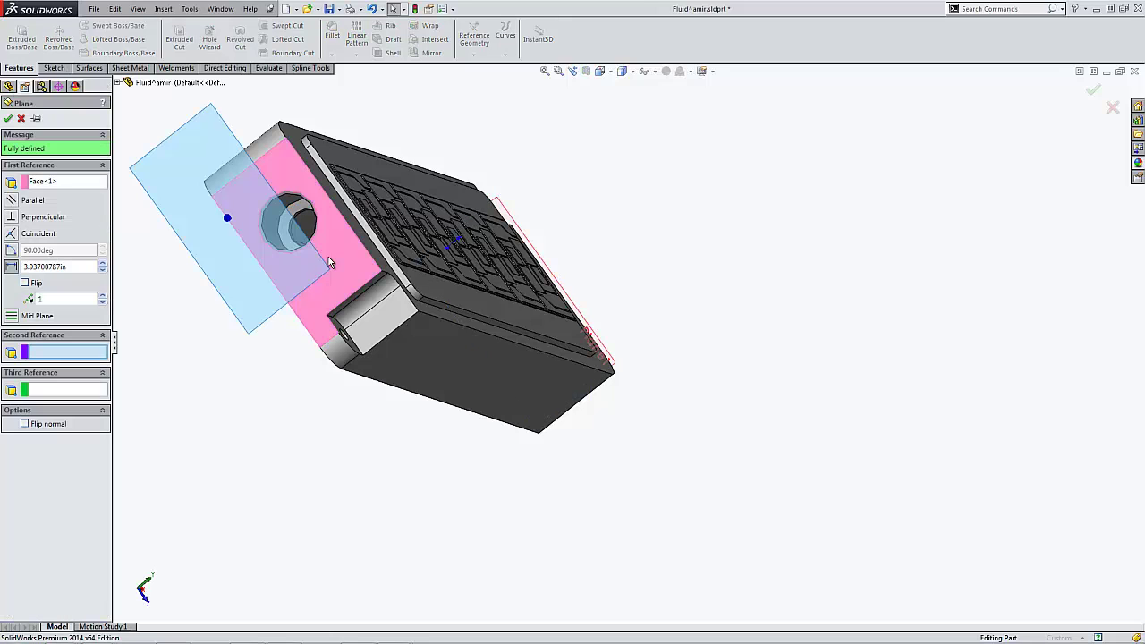
double_click(74, 269)
type("0")
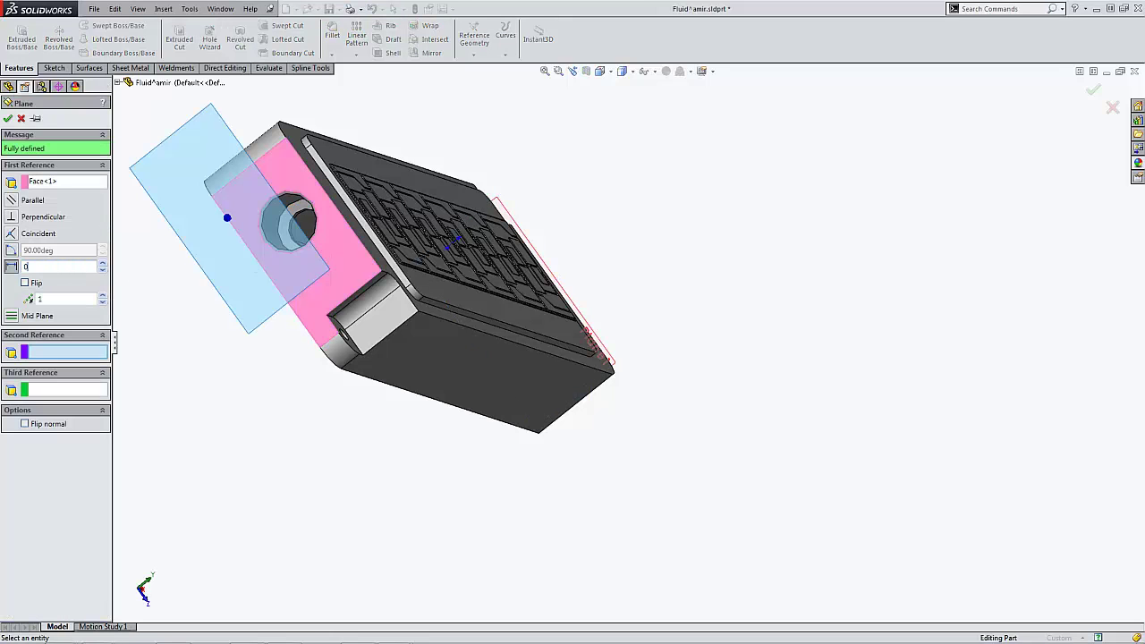
key("Return")
left_click(8, 119)
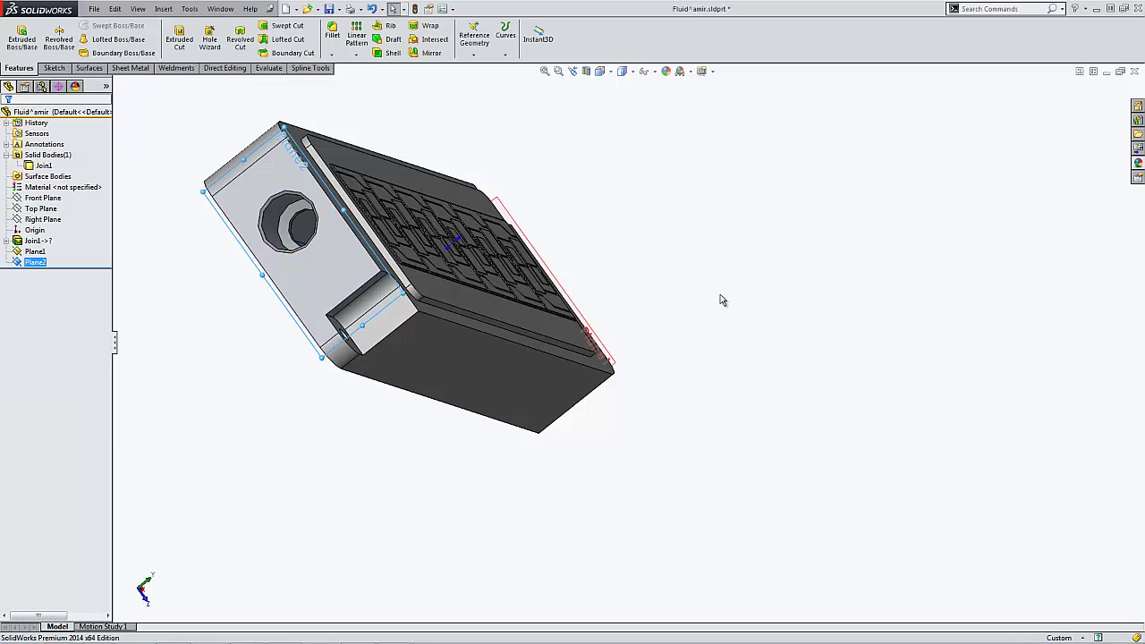
key("ctrl+7")
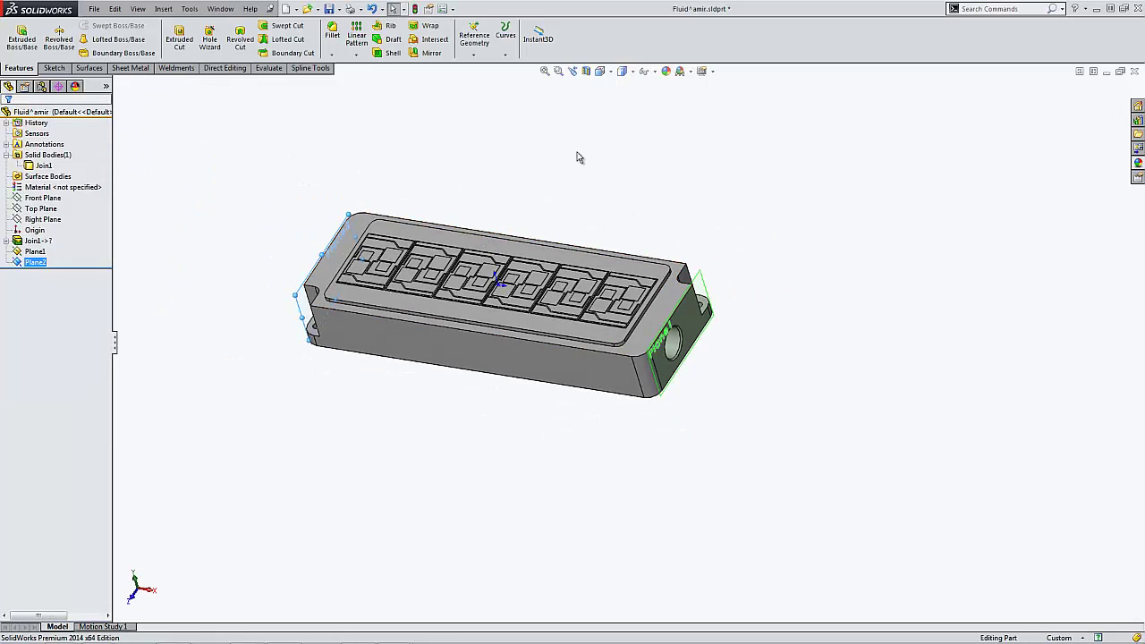
Step: Intersect Plane2, Plane1 and the Join1 body and compute the resulting regions
left_click(475, 143)
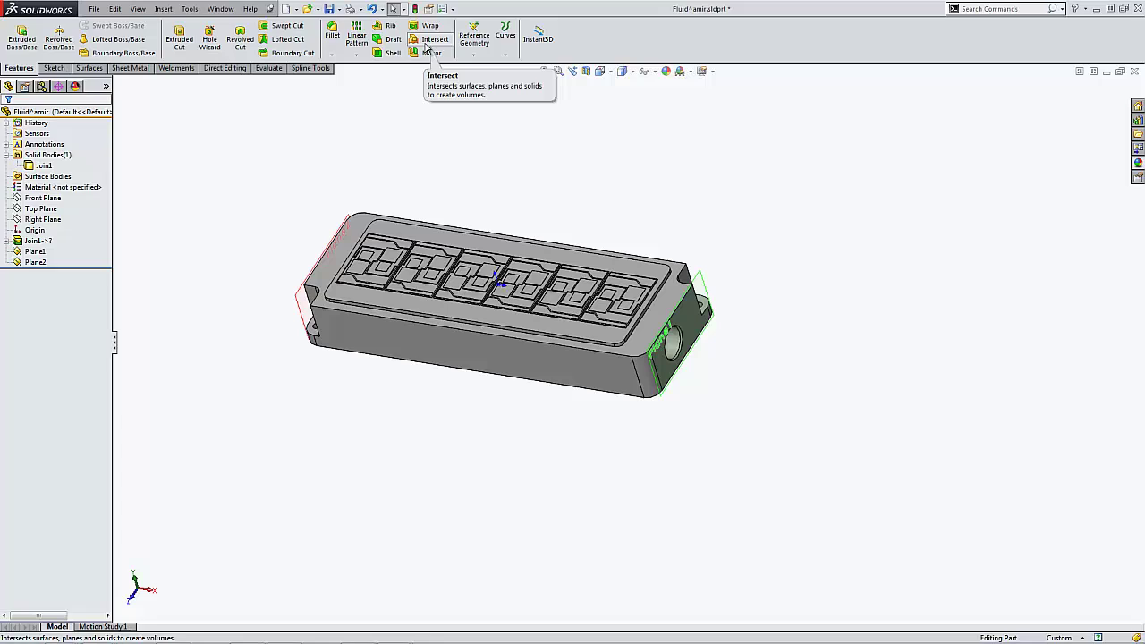
left_click(426, 43)
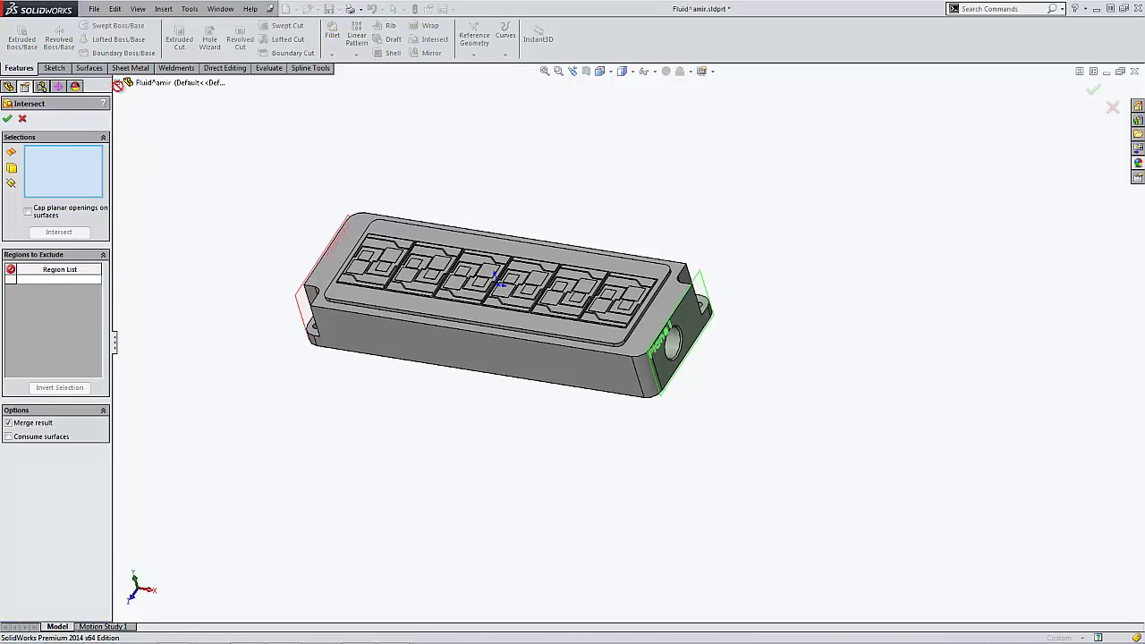
left_click(301, 300)
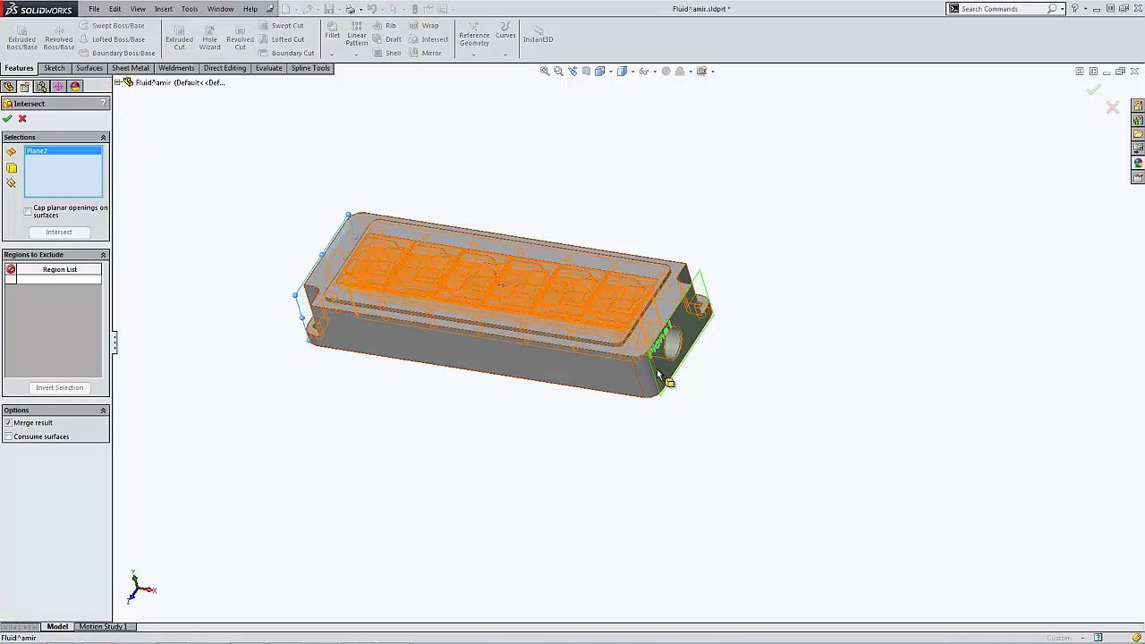
left_click(703, 287)
left_click(671, 276)
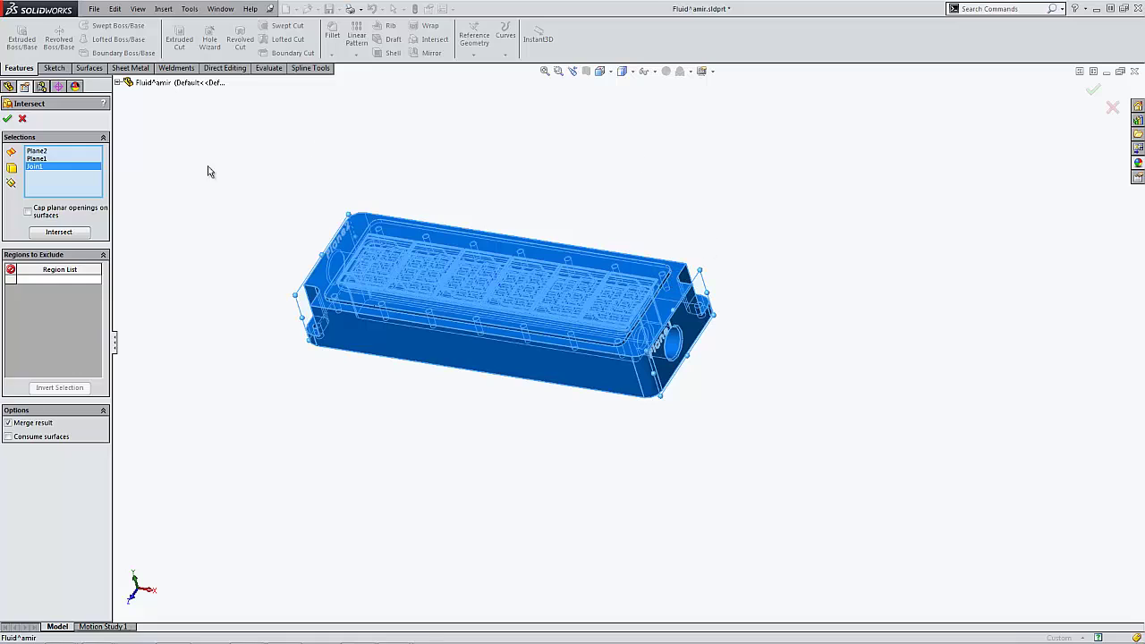
left_click(76, 233)
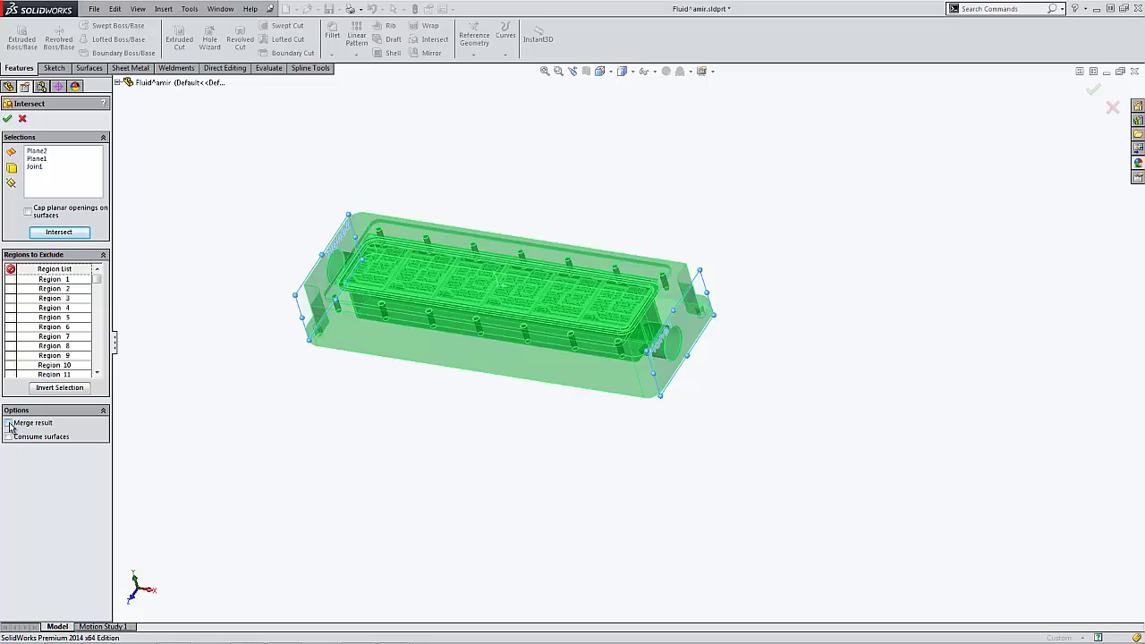
Step: Exclude all regions except inner cavity Region 1 and create Intersect1 without merging
left_click(409, 351)
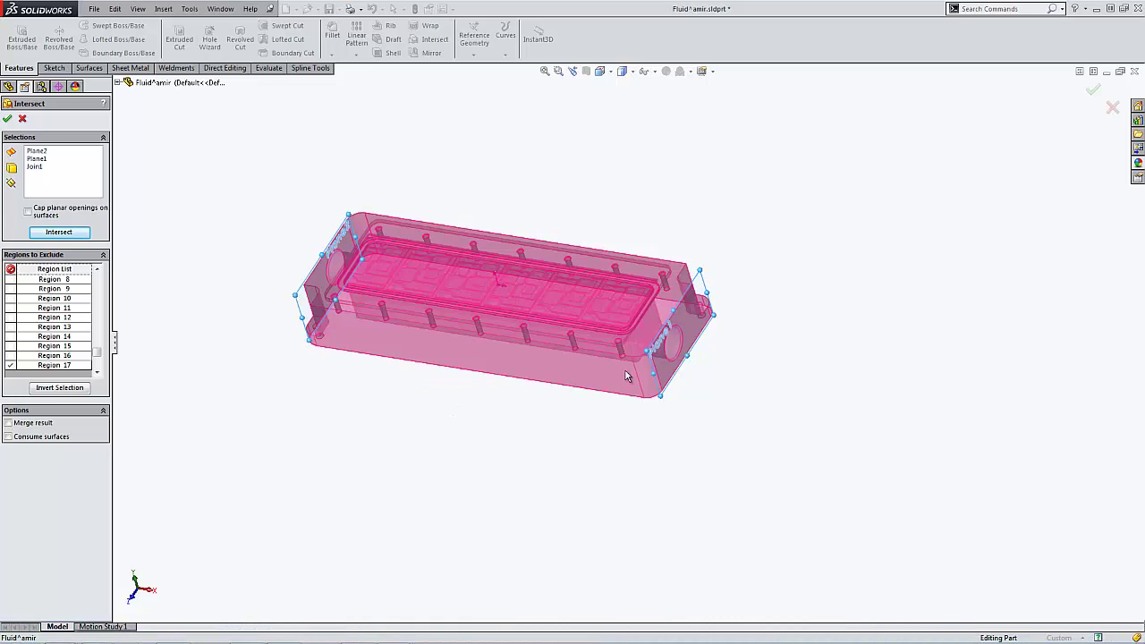
middle_click_drag(184, 400, 164, 435)
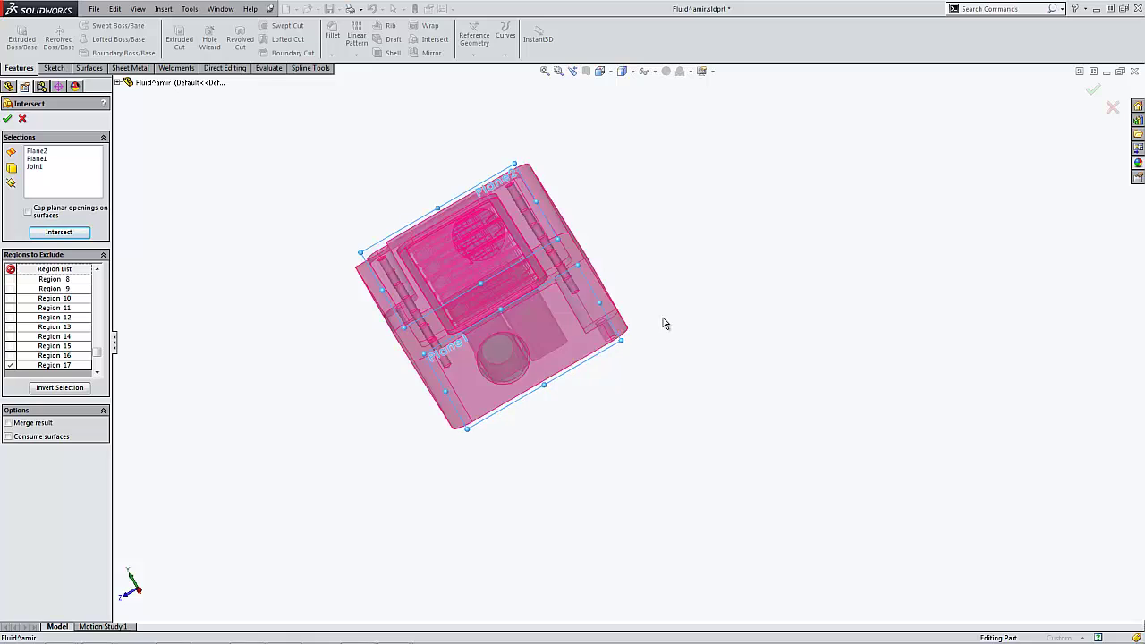
scroll(663, 320, "down", 4)
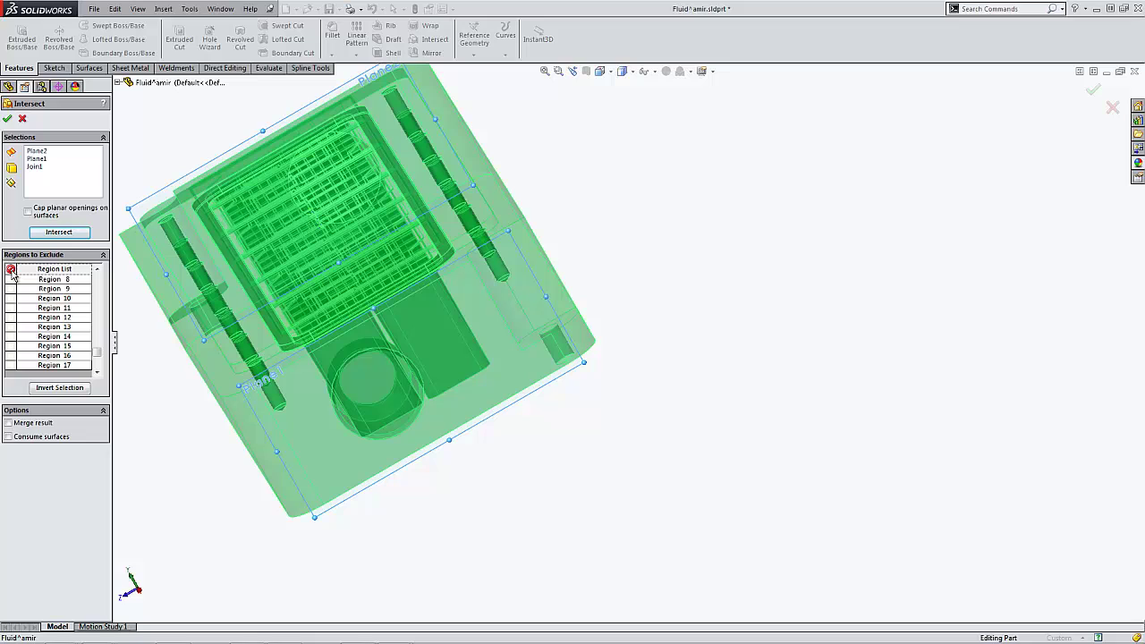
left_click(10, 271)
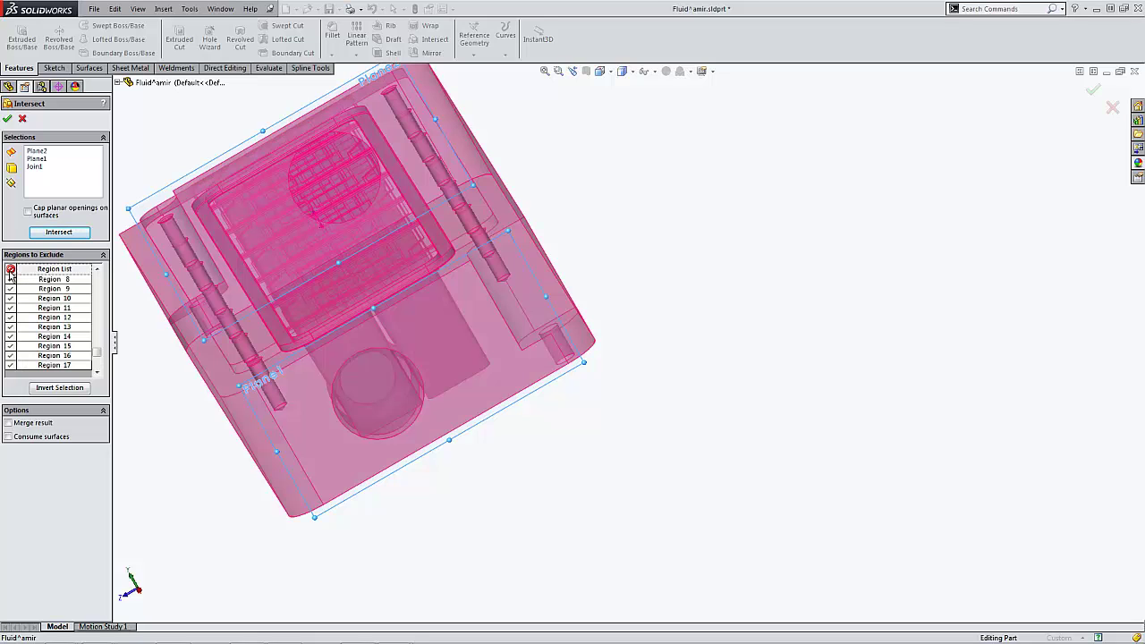
left_click(374, 381)
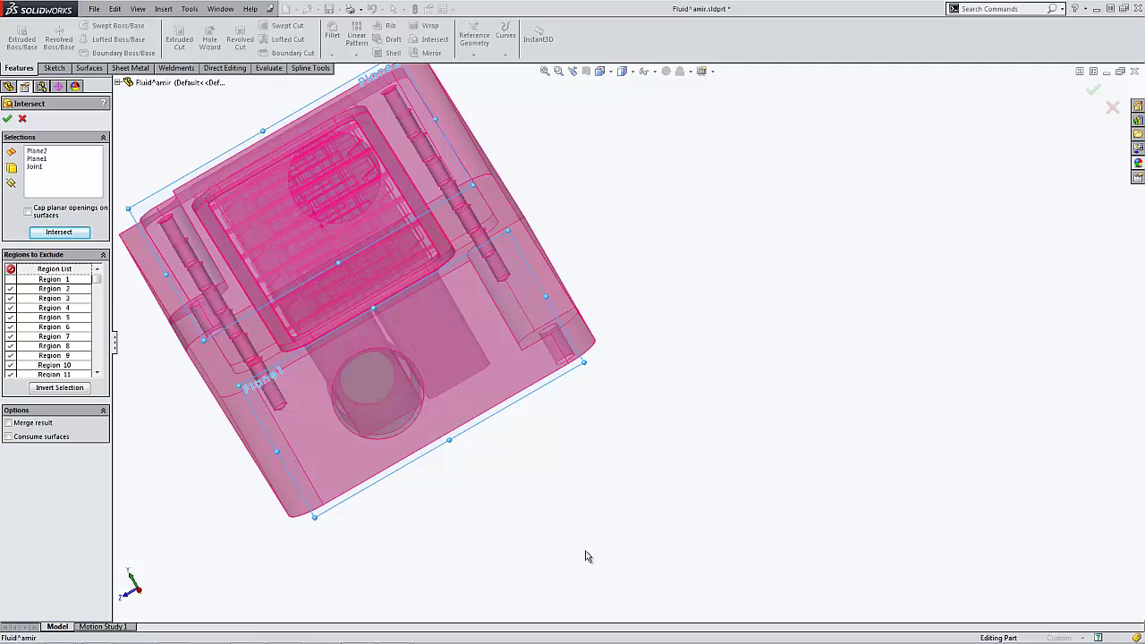
mouse_move(614, 504)
middle_mouse_down()
mouse_move(616, 480)
mouse_move(618, 499)
middle_mouse_up()
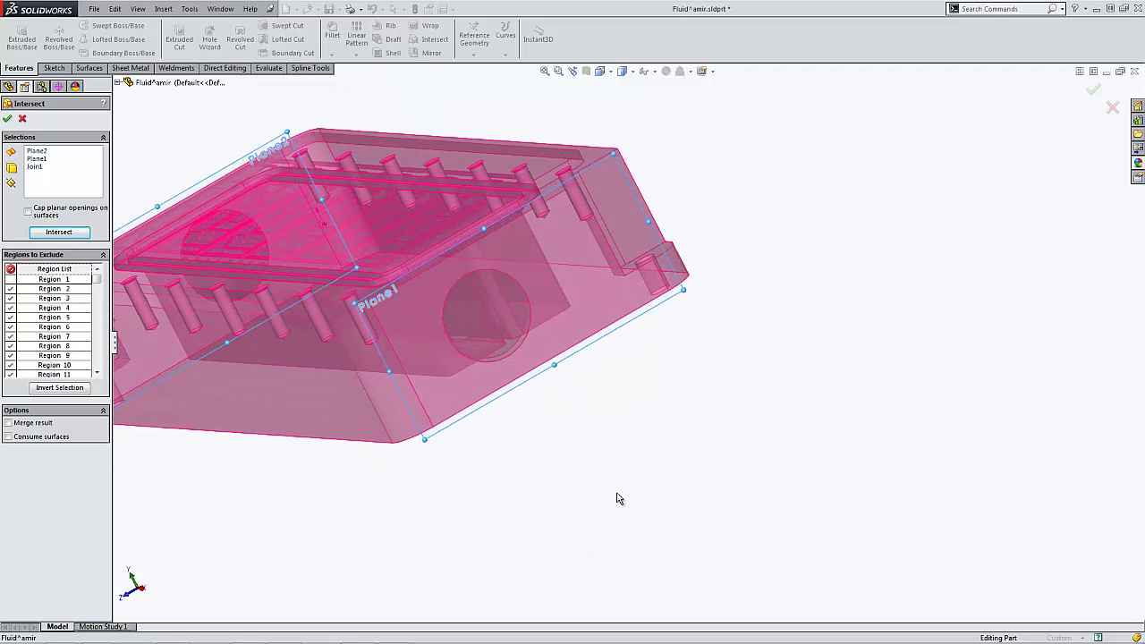
left_click(7, 118)
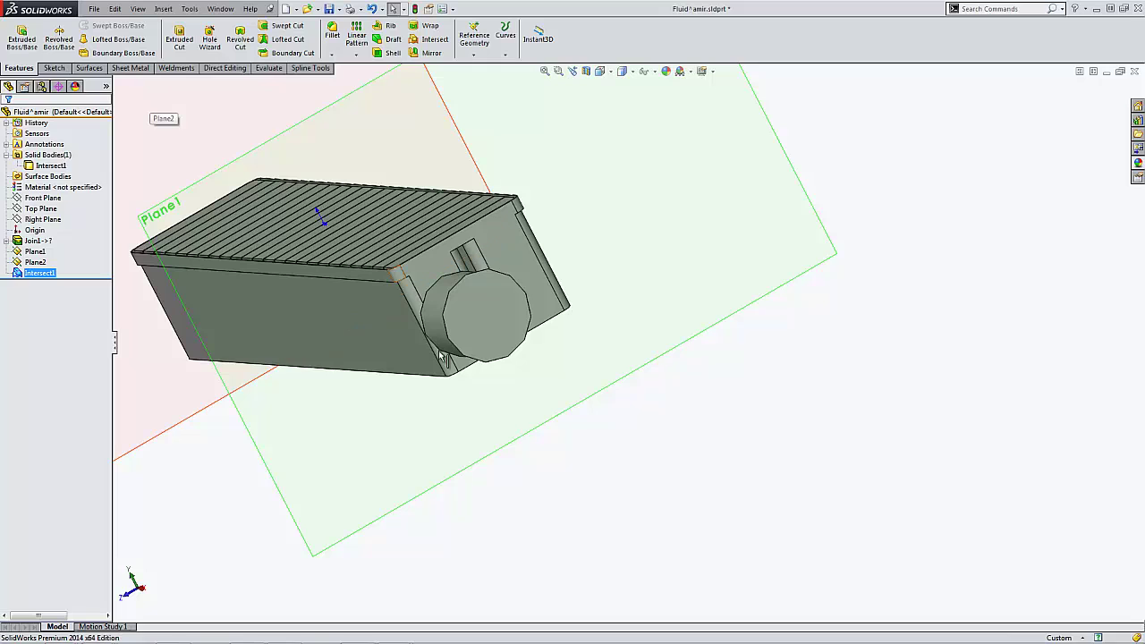
Step: Hide the two end planes, Plane1 and Plane2
scroll(378, 360, "down", 5)
middle_click_drag(378, 361, 439, 414)
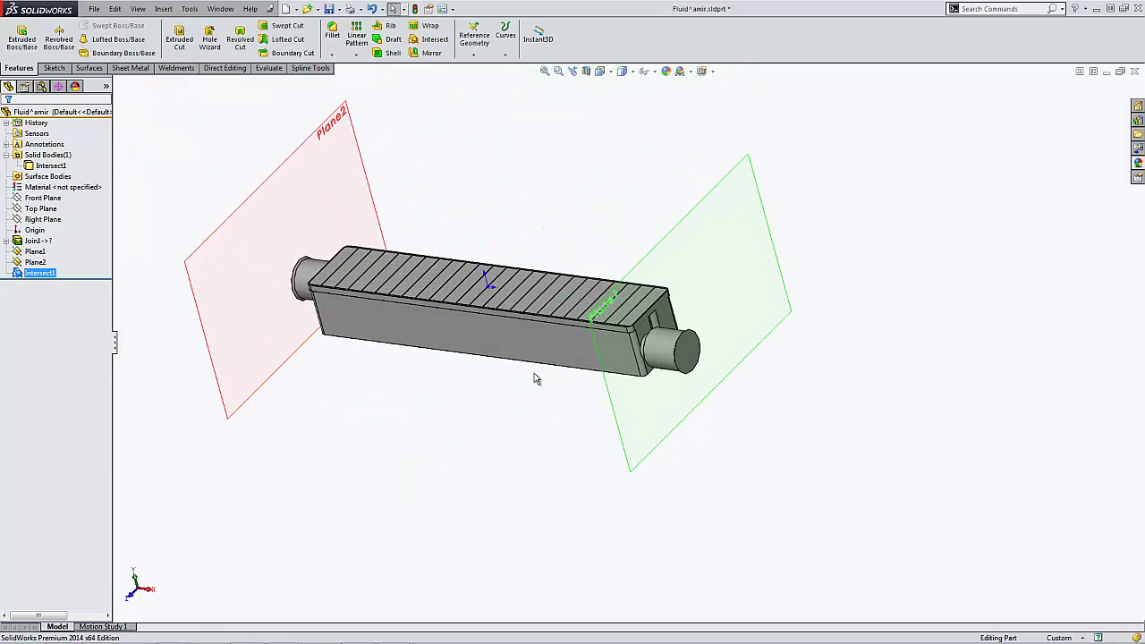
left_click(626, 440)
right_click(268, 336)
left_click(290, 315)
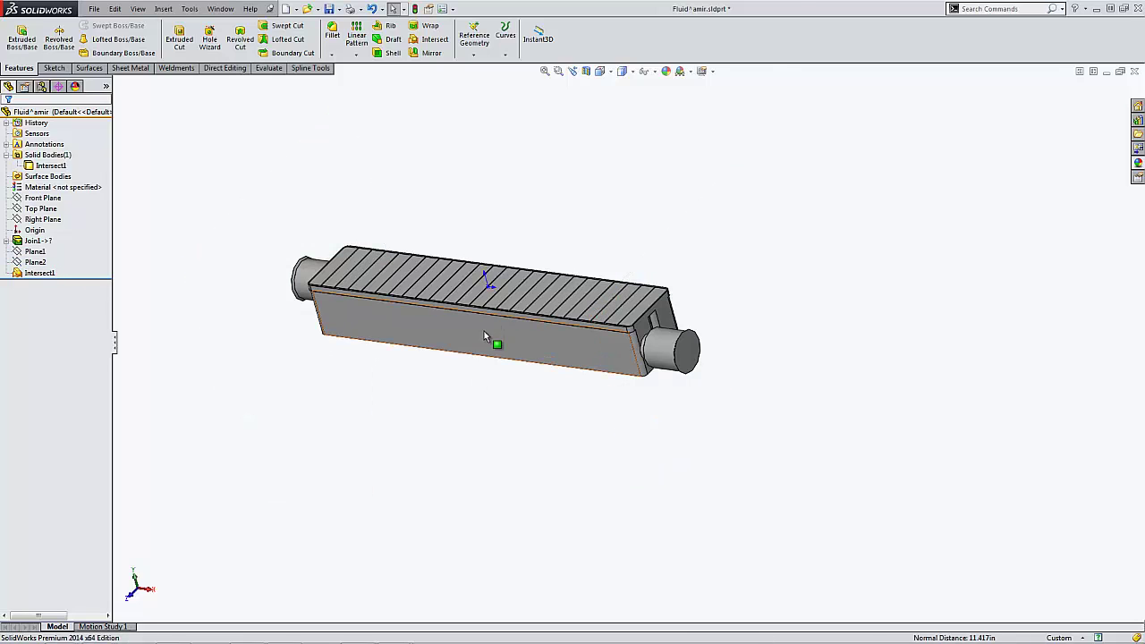
Step: Change the Fluid part's appearance colour to red
right_click(485, 329)
left_click(543, 301)
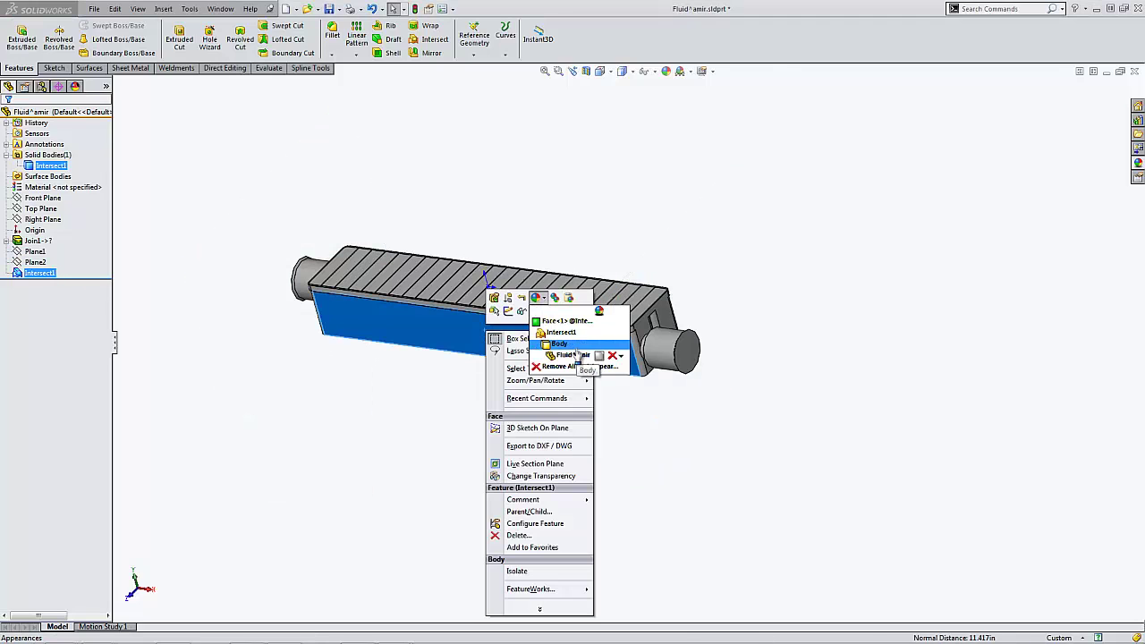
left_click(578, 365)
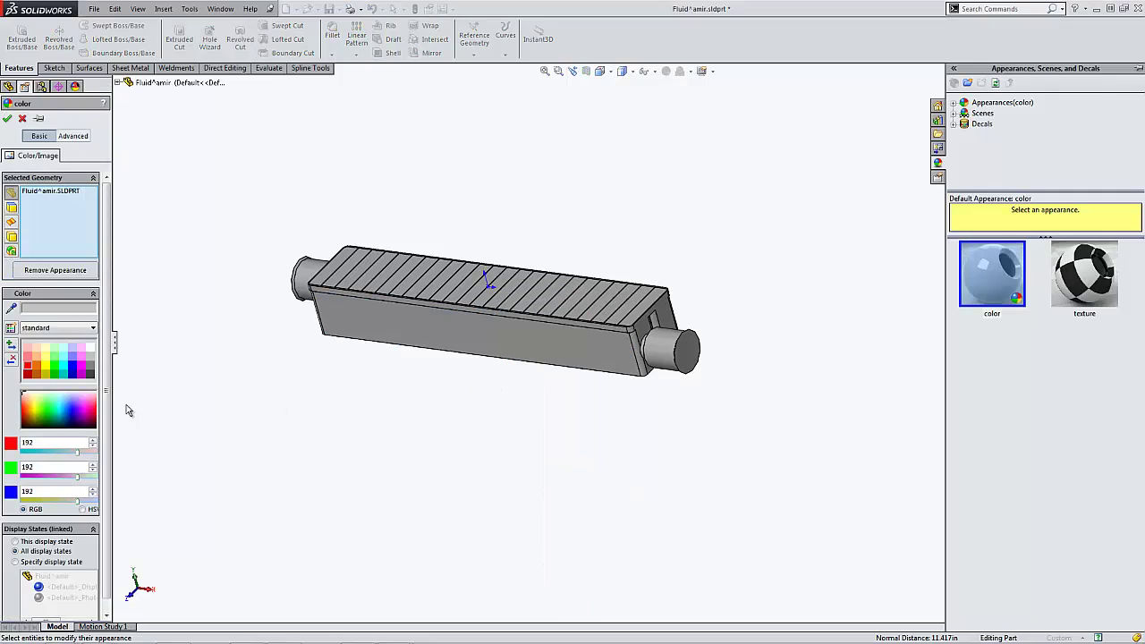
left_click(26, 371)
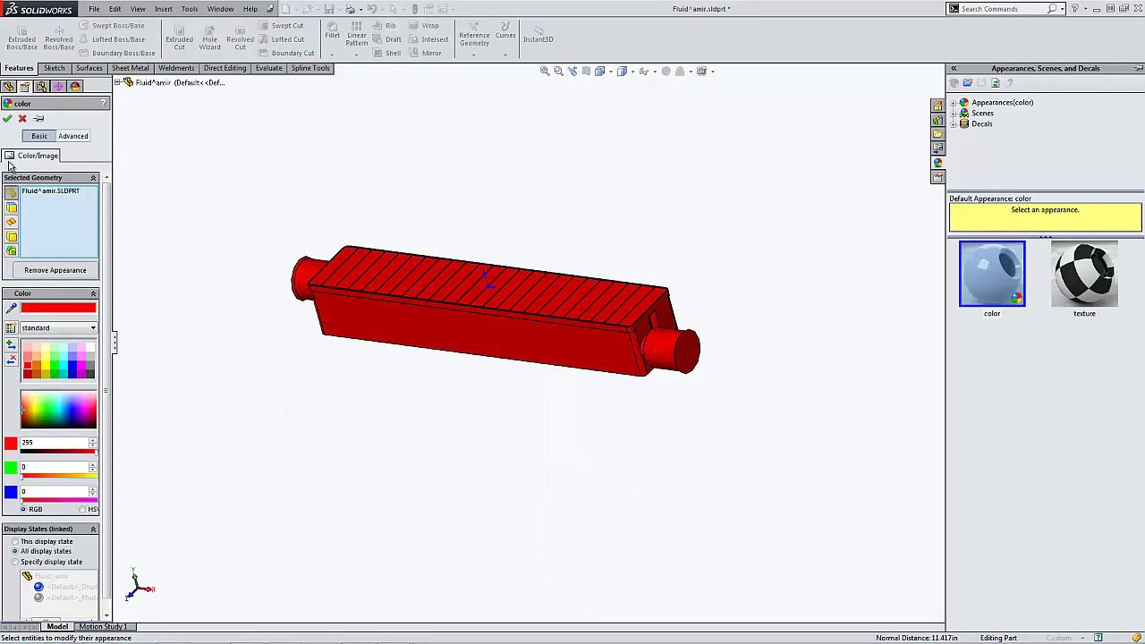
left_click(7, 118)
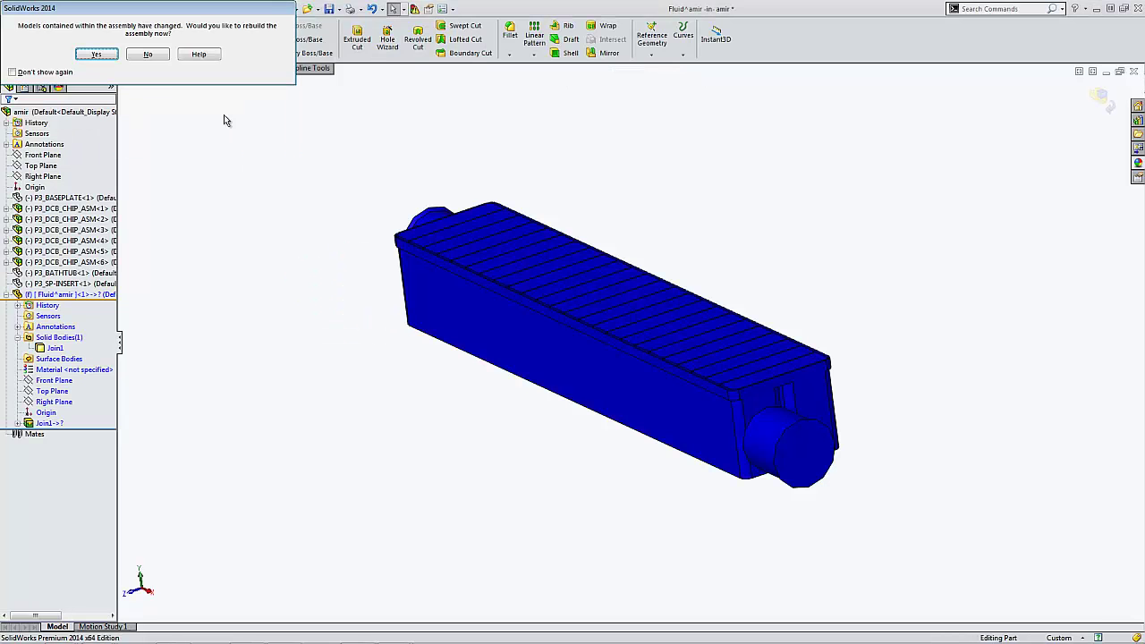
Step: Exit editing the Fluid part and show the hidden baseplate, bathtub and insert again
left_click(1101, 97)
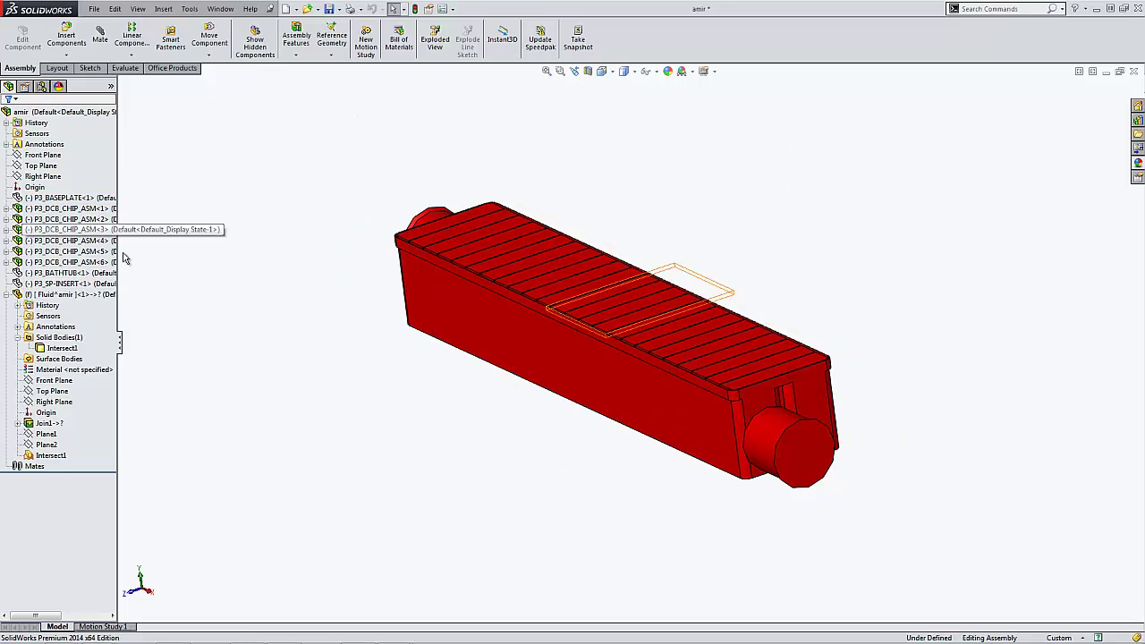
left_click(404, 9)
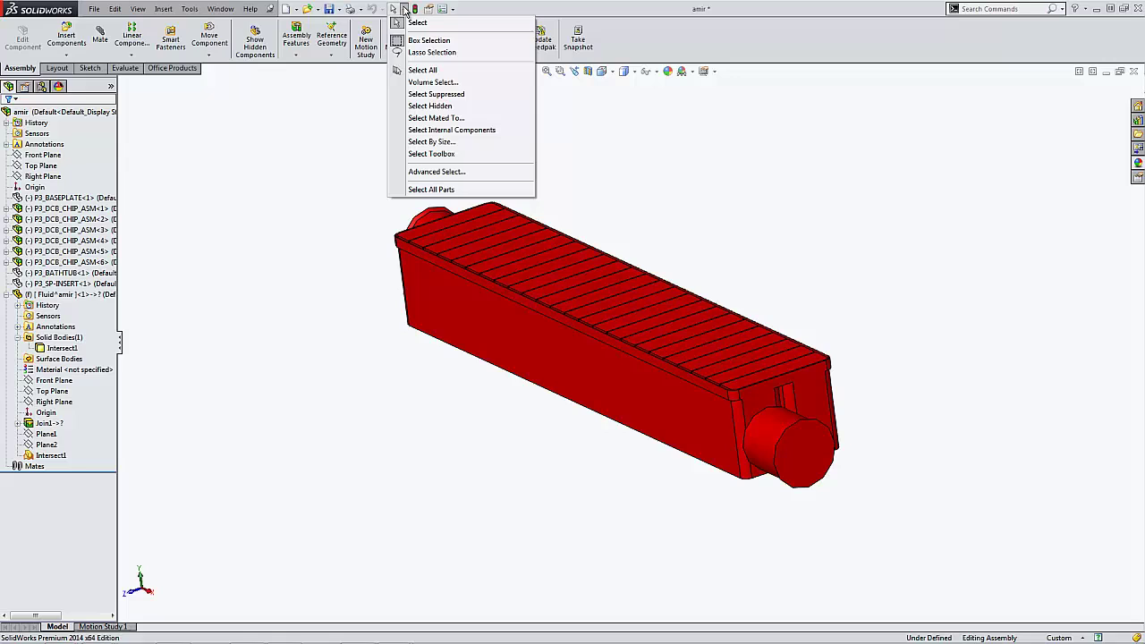
left_click(430, 106)
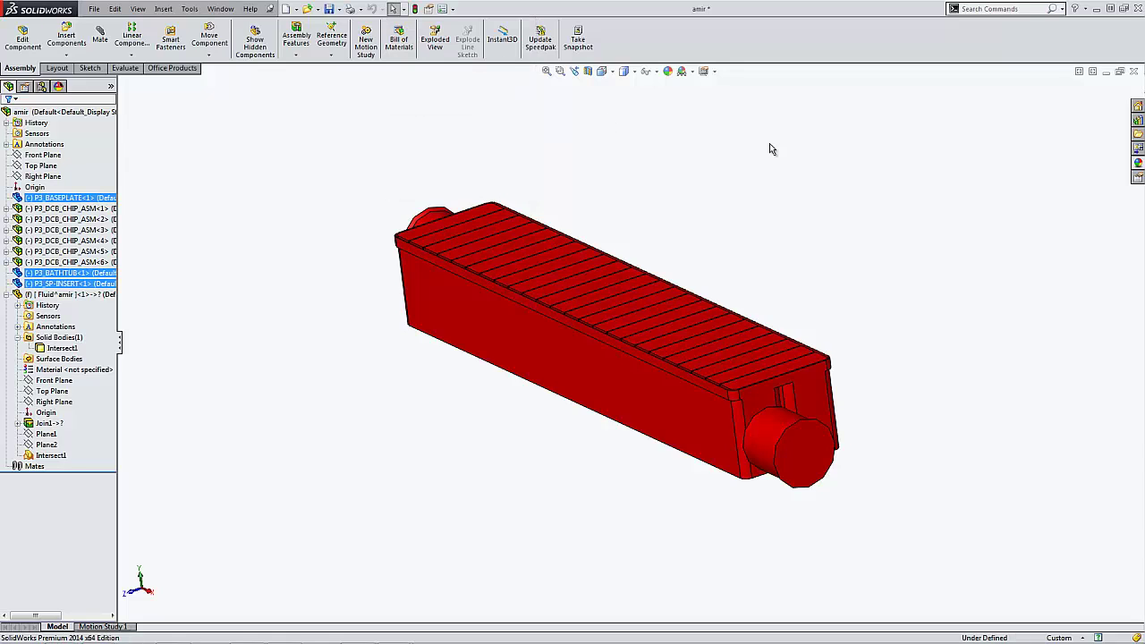
right_click(794, 147)
left_click(859, 279)
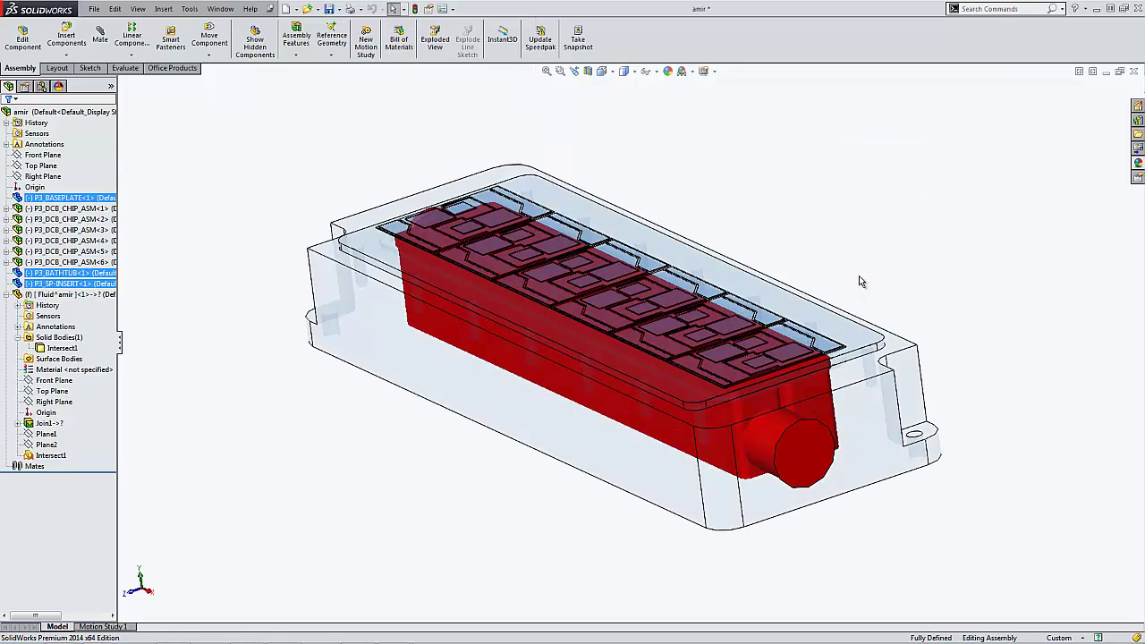
Step: Section the assembly on the Front Plane at 9.000mm offset, then orbit to the cut face
left_click(588, 72)
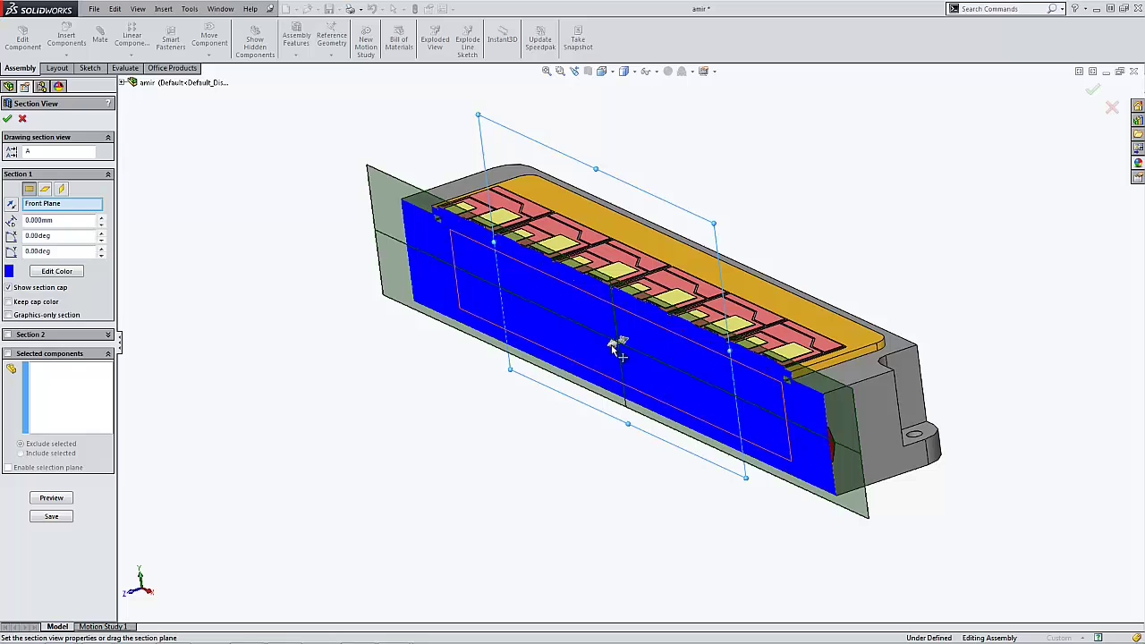
left_click_drag(614, 349, 597, 349)
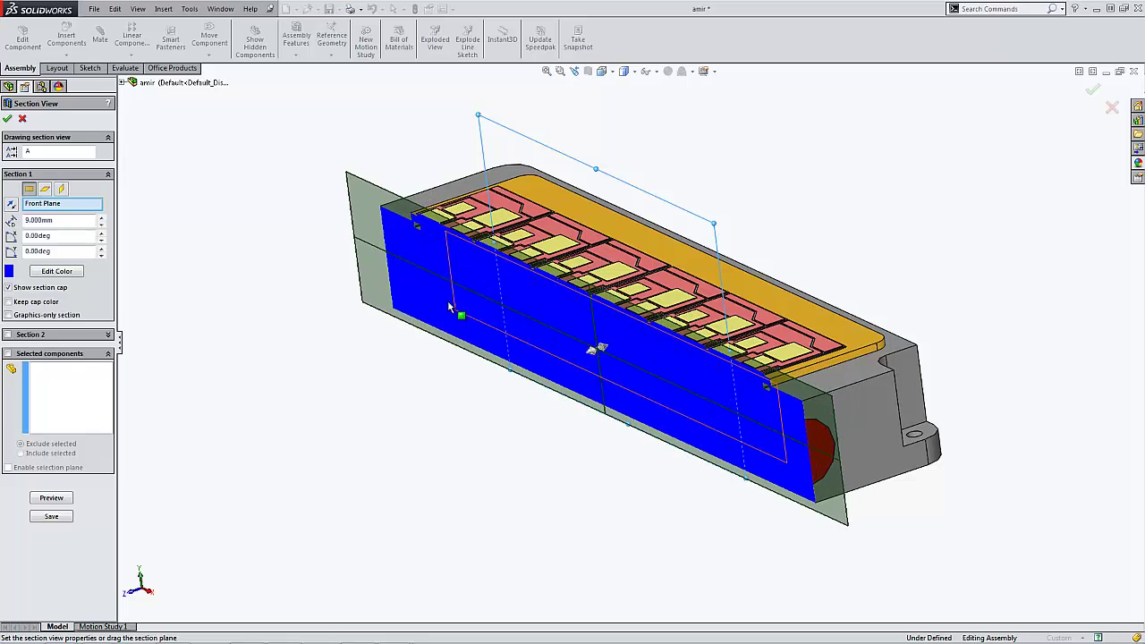
left_click(8, 120)
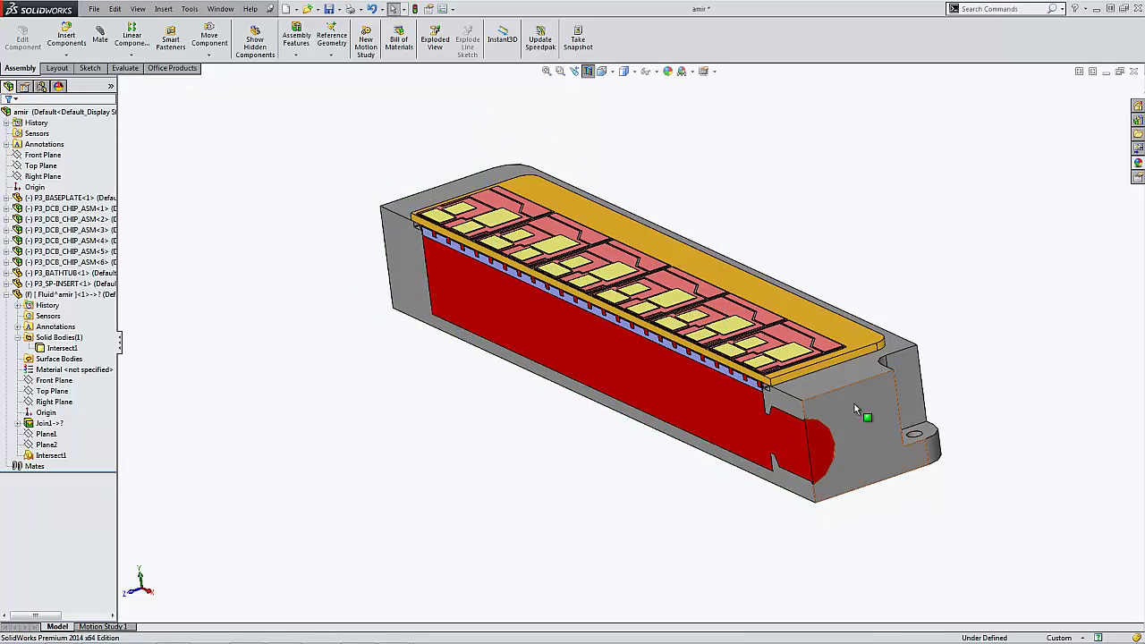
middle_click_drag(854, 404, 878, 405)
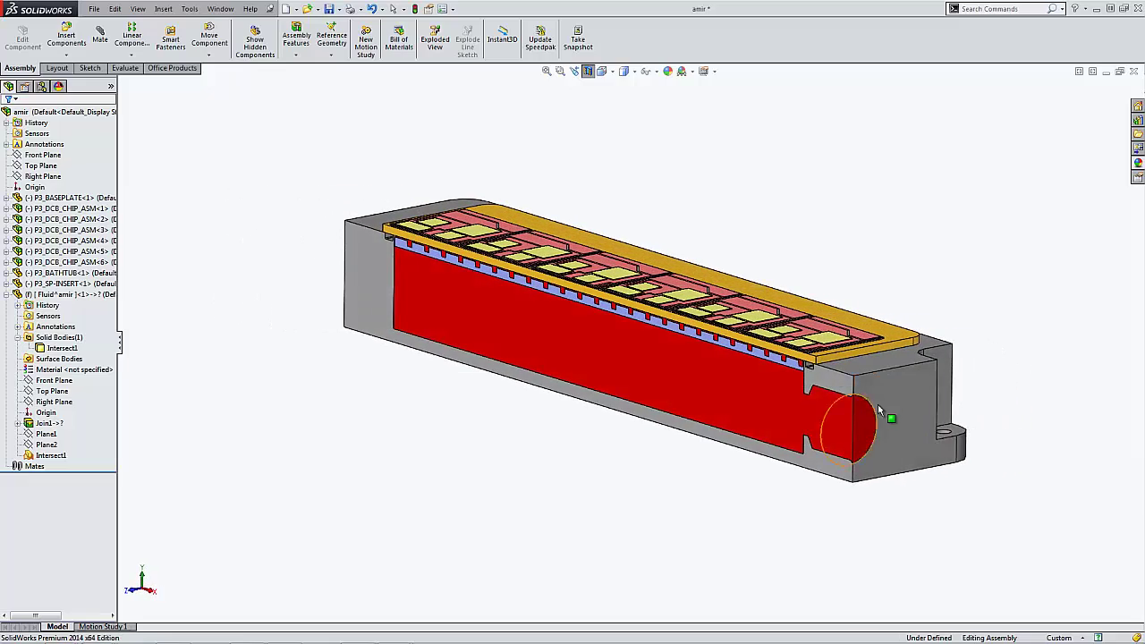